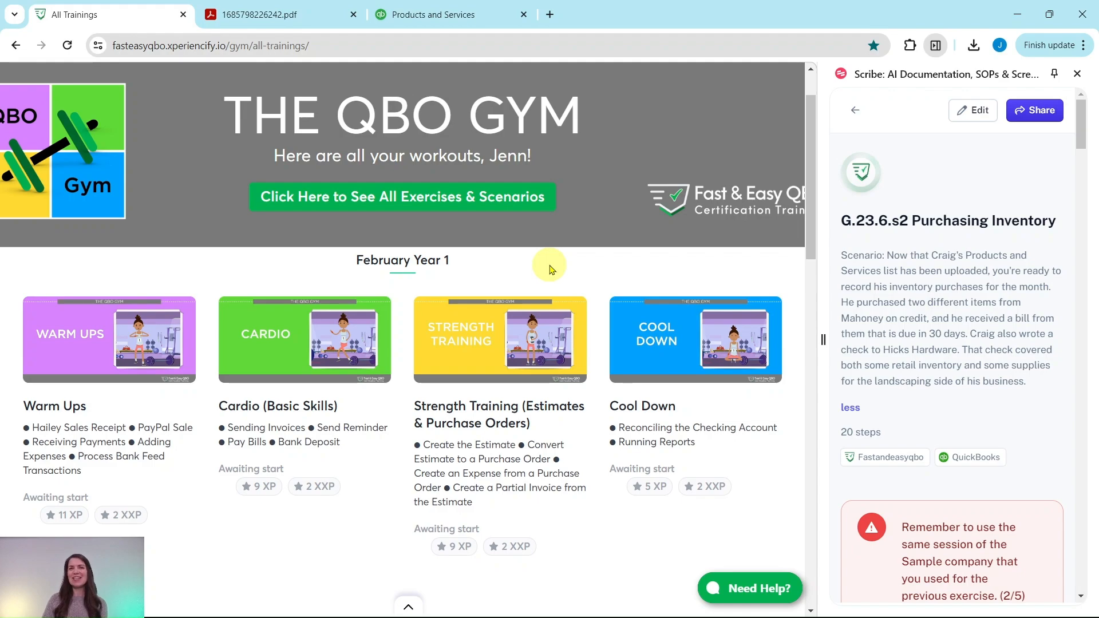
Open the June Year 1 Strength Training (Perpetual Inventory) lesson from the list of all trainings.
scroll(517, 238, "down", 15)
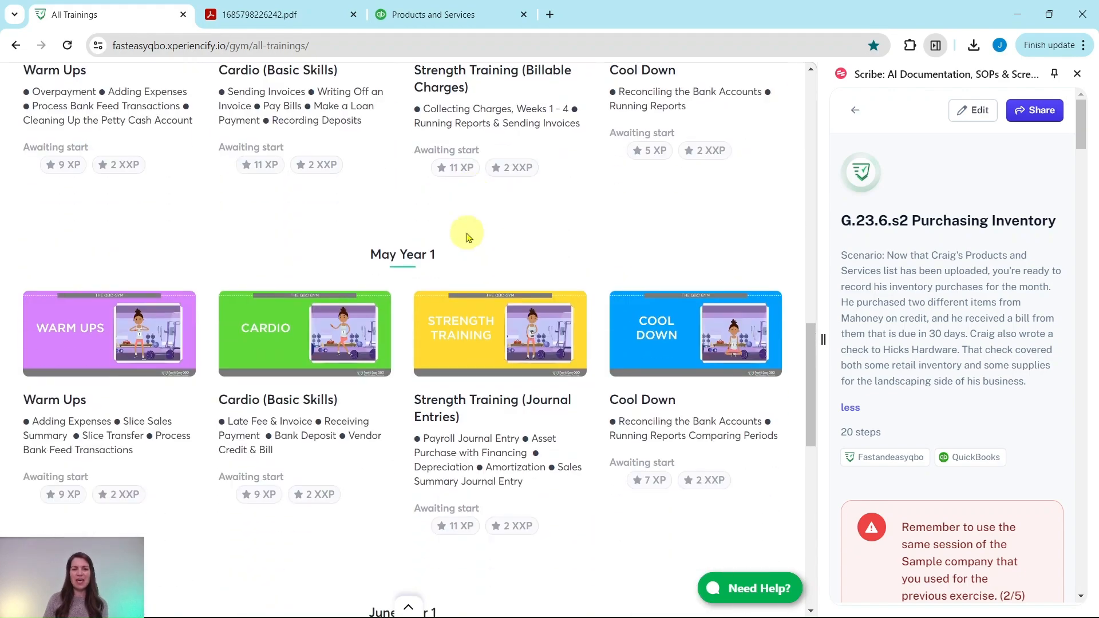
scroll(468, 237, "down", 7)
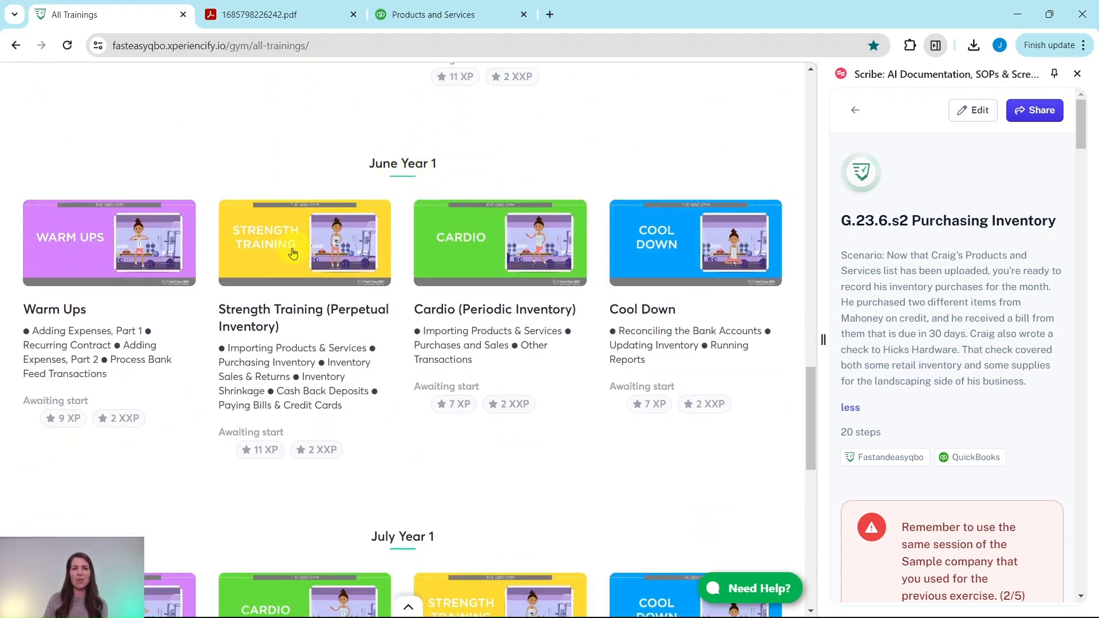
left_click(277, 263)
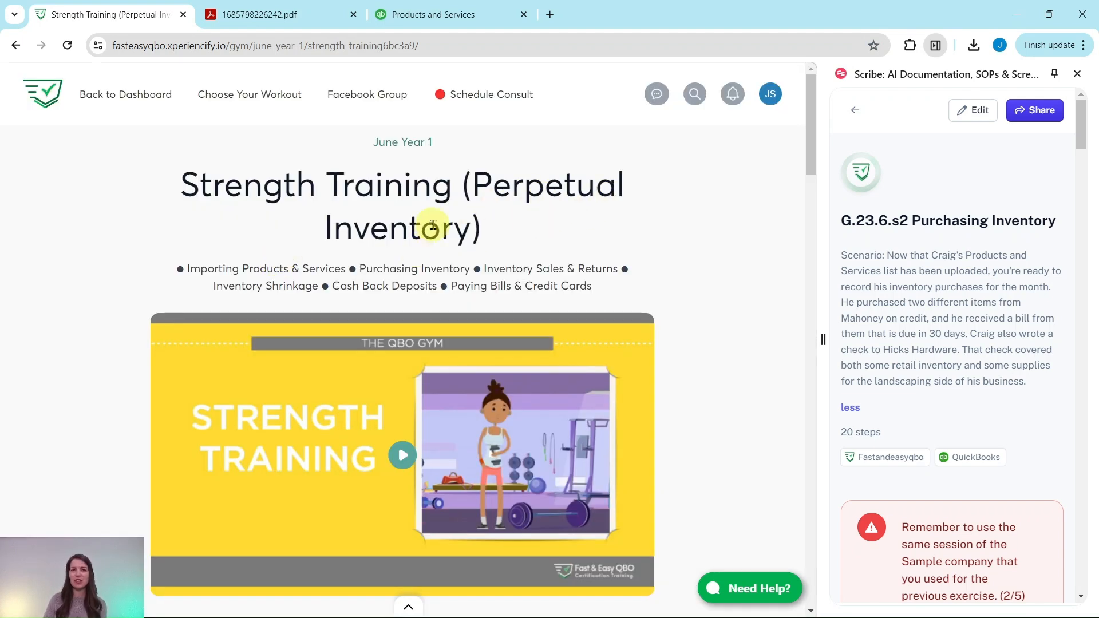
Look through the lesson's downloads, quiz and hands-on exercises, ending at practice G.23.6.s2 on purchasing inventory.
scroll(433, 224, "down", 3)
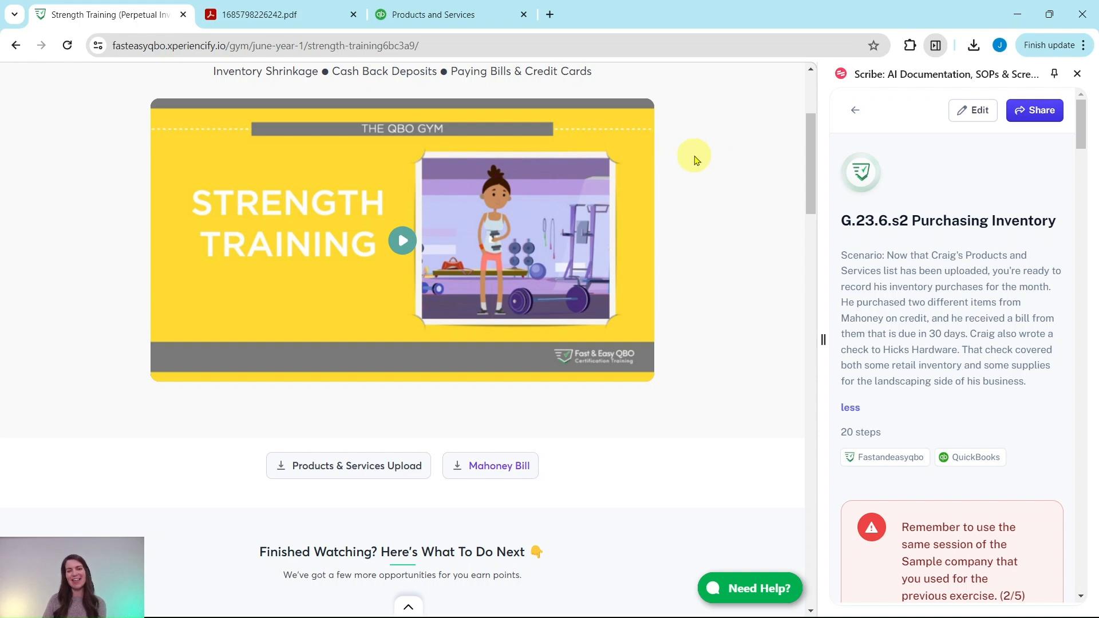
scroll(665, 198, "down", 7)
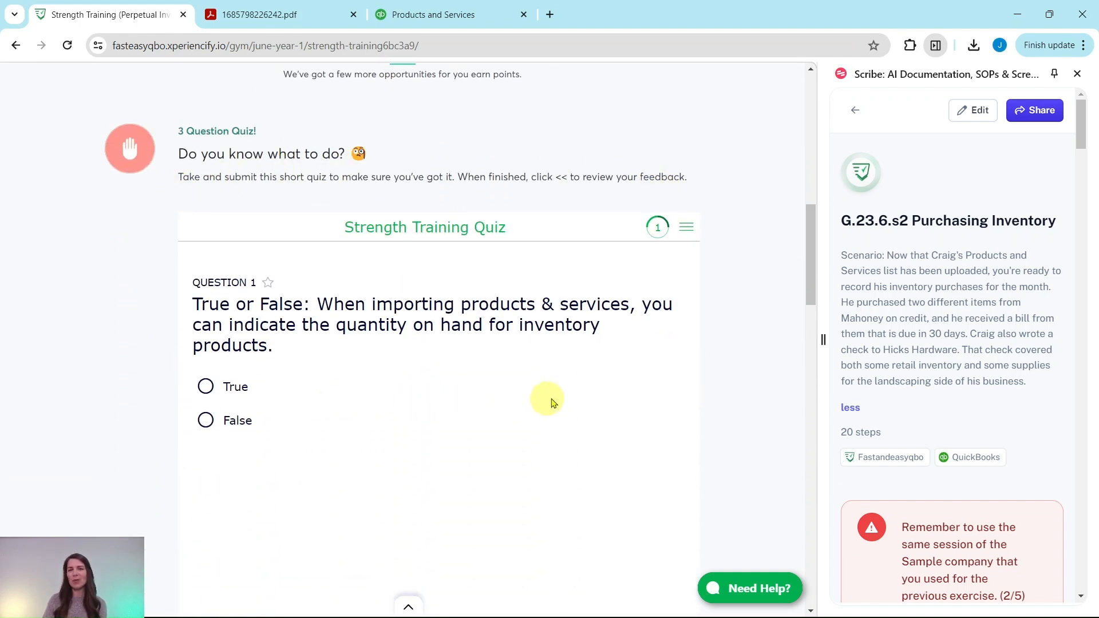
scroll(738, 181, "down", 10)
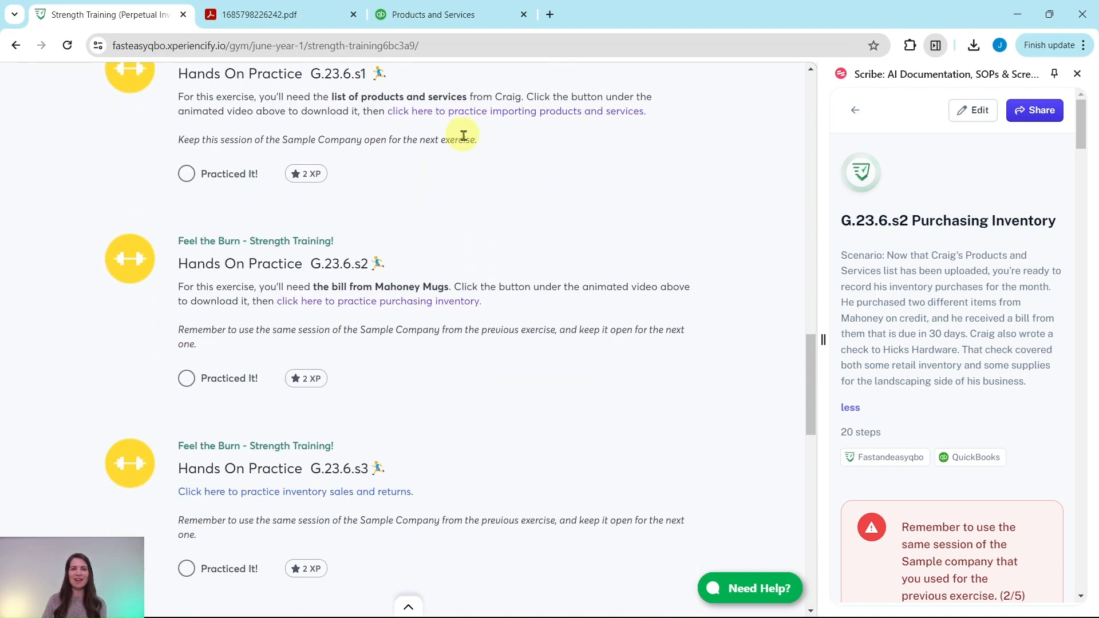
scroll(458, 329, "down", 5)
scroll(477, 306, "down", 7)
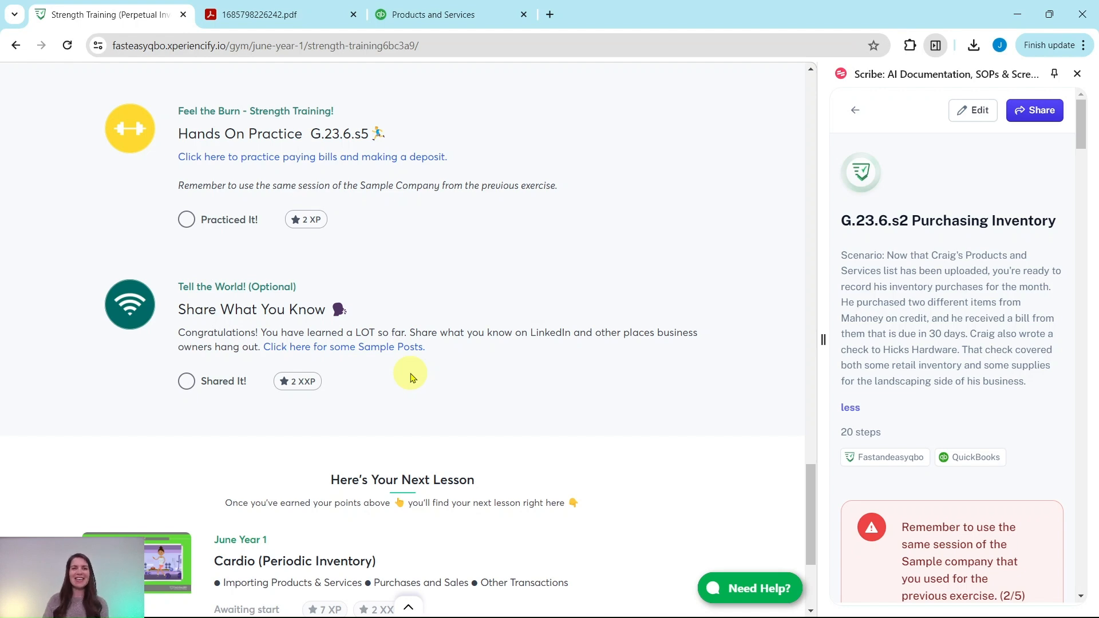
scroll(411, 378, "up", 10)
scroll(410, 373, "up", 1)
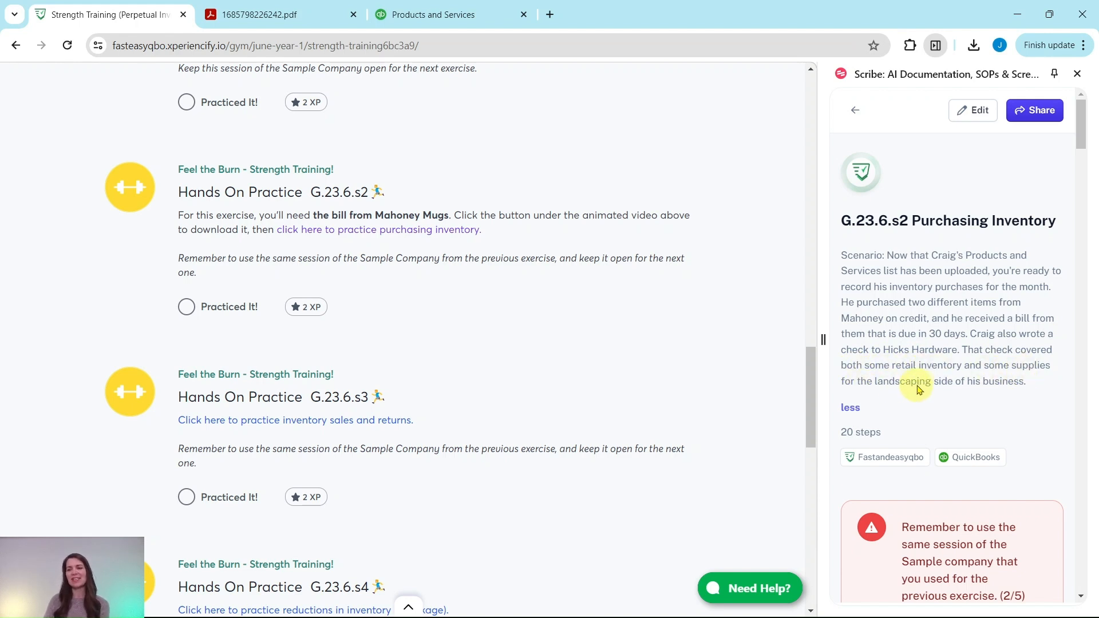
Read the guide's starting instructions and check the retail inventory items in the QuickBooks Sample Company session.
scroll(994, 379, "down", 5)
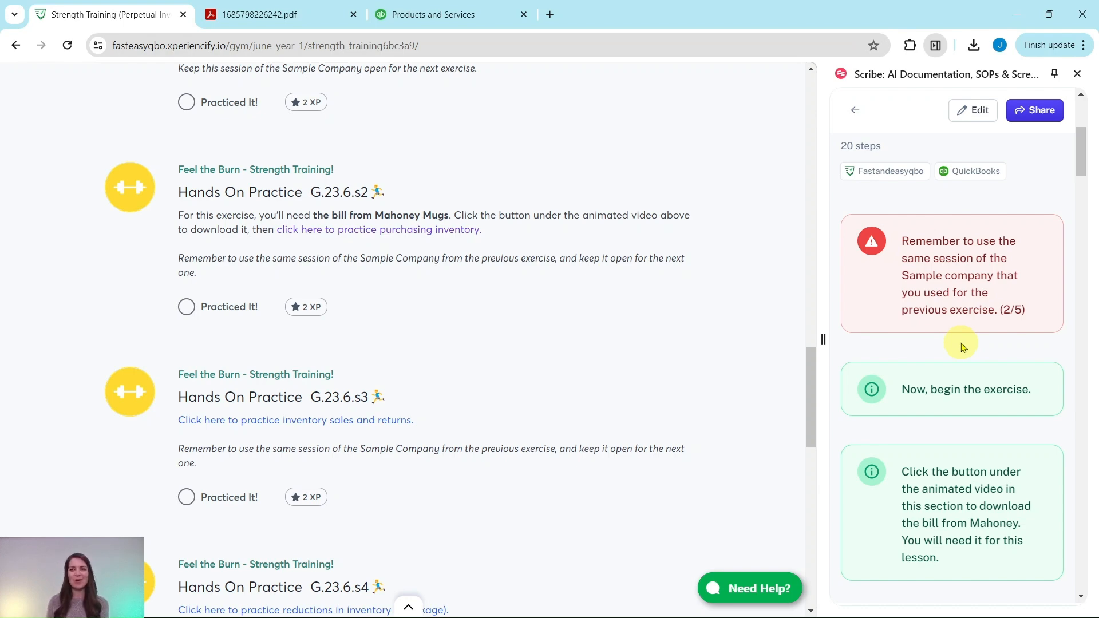
left_click(454, 16)
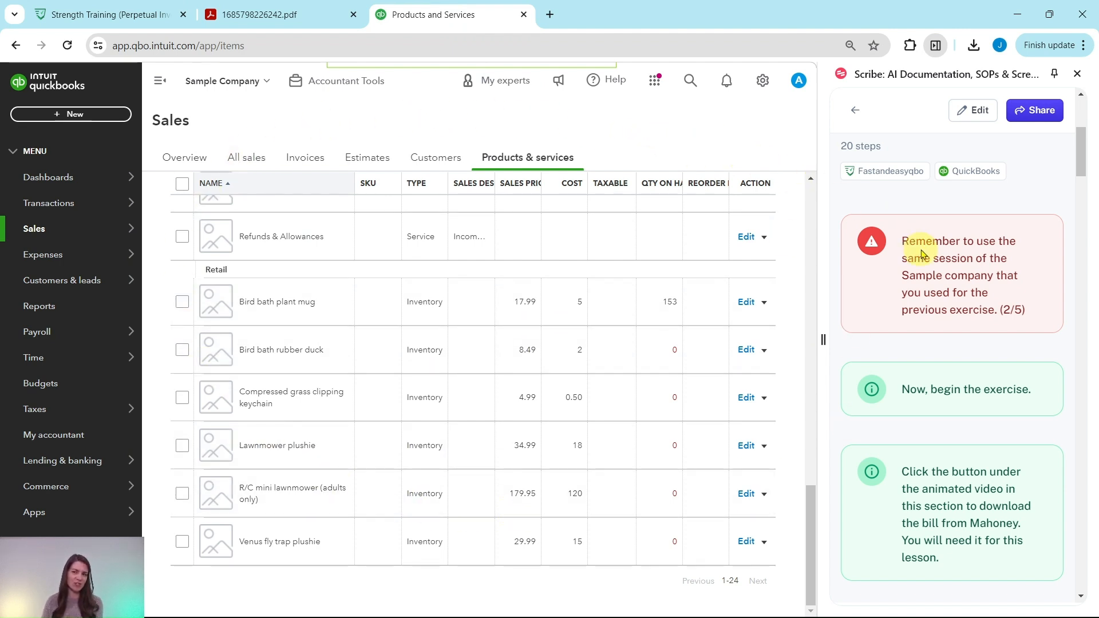
scroll(922, 254, "down", 4)
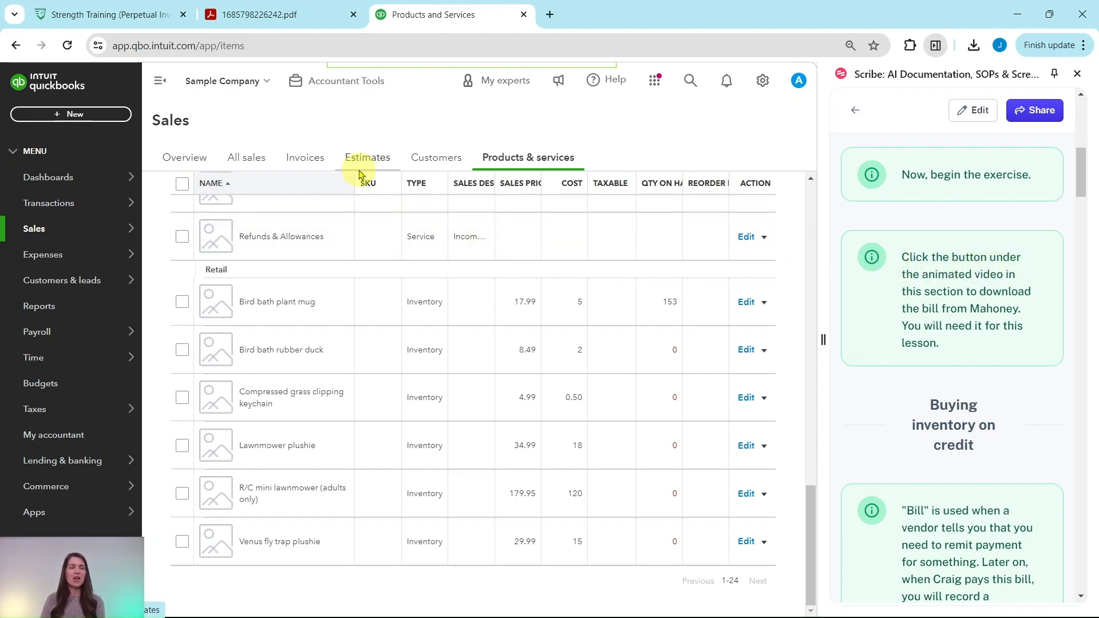
Locate the Mahoney Bill download in the lesson and view the Mahoney Mugs invoice PDF.
left_click(87, 16)
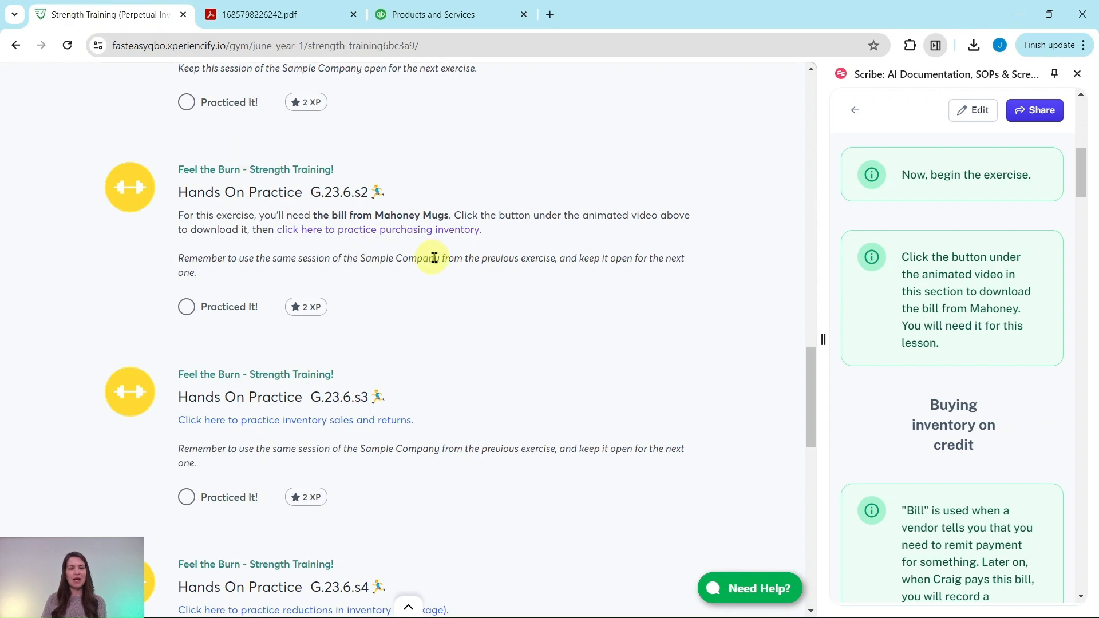
scroll(435, 252, "up", 15)
scroll(438, 241, "up", 7)
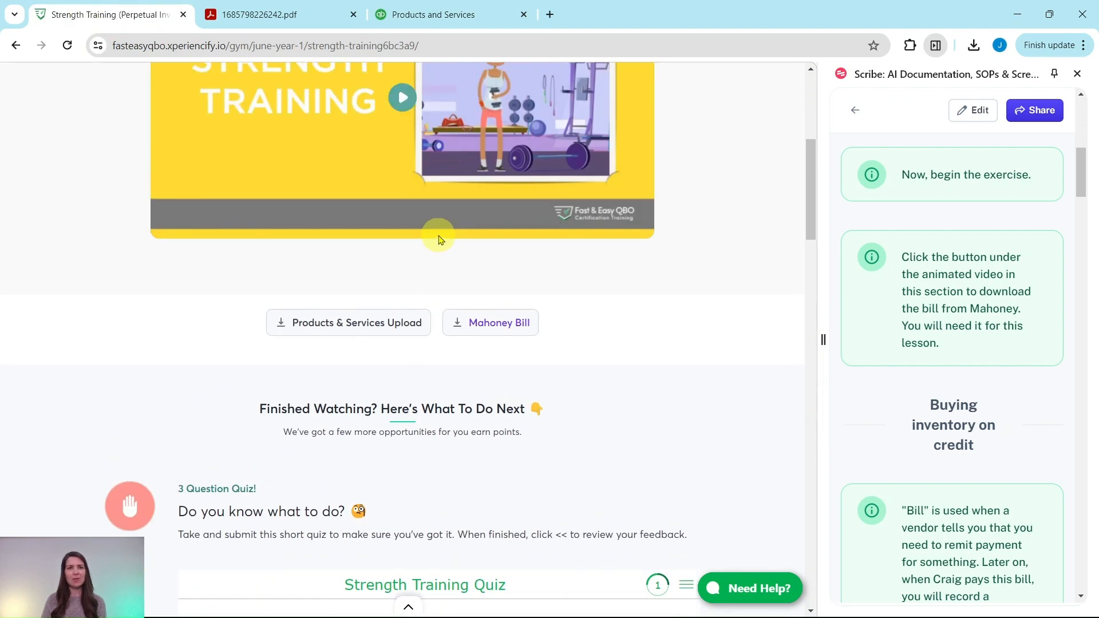
scroll(614, 321, "down", 2)
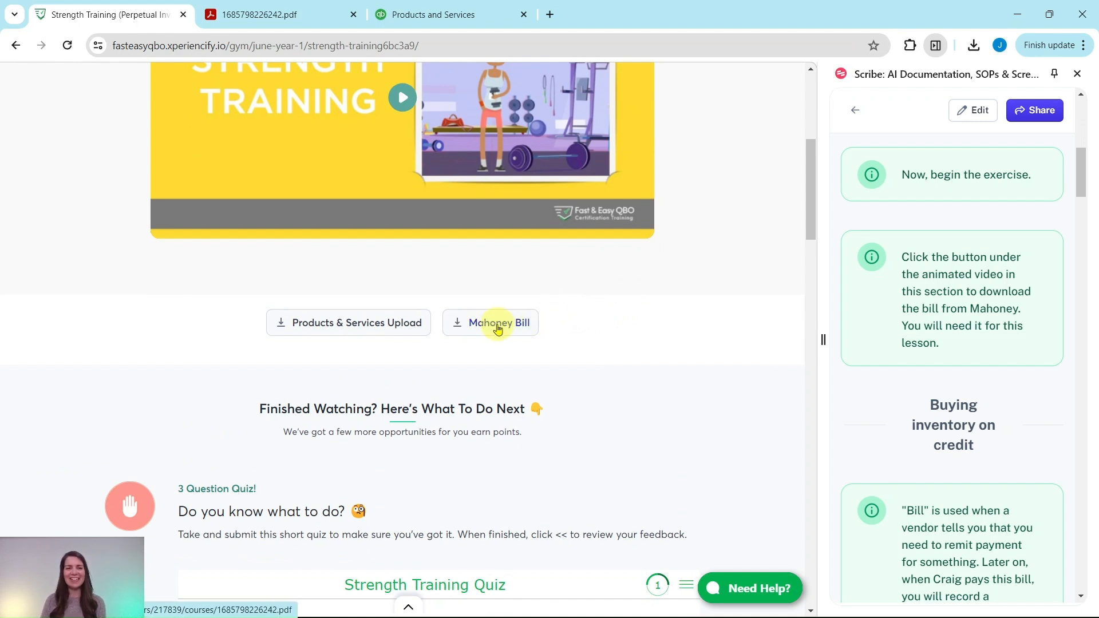
left_click(286, 17)
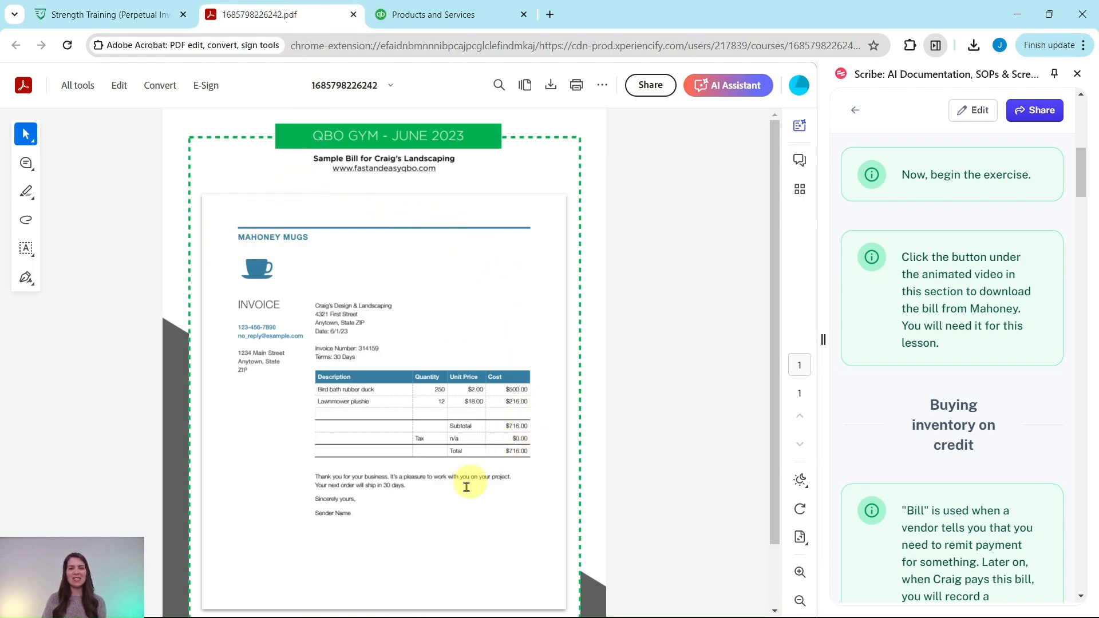
scroll(321, 434, "down", 1)
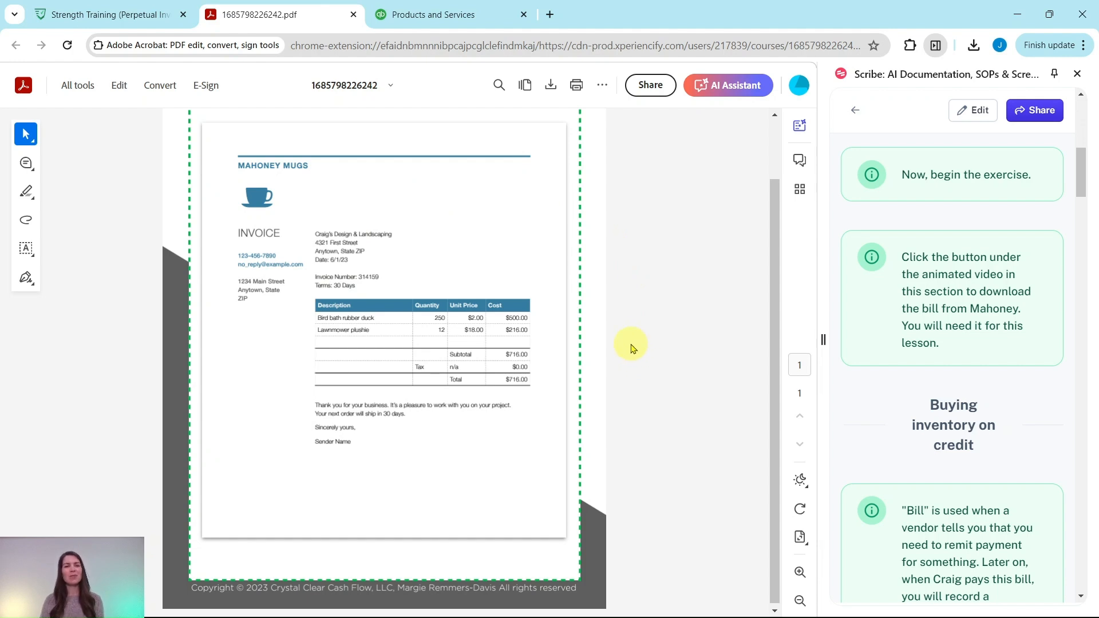
Read the guide's explanation of buying inventory on credit and its first steps for recording a bill.
scroll(934, 341, "down", 1)
scroll(936, 342, "down", 3)
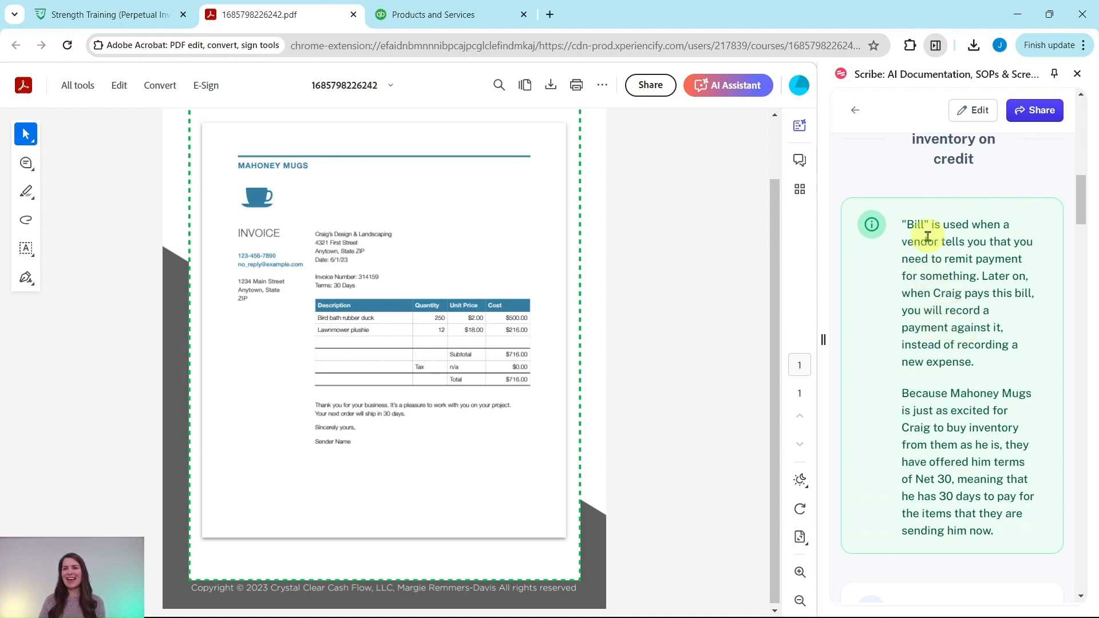
scroll(922, 239, "up", 1)
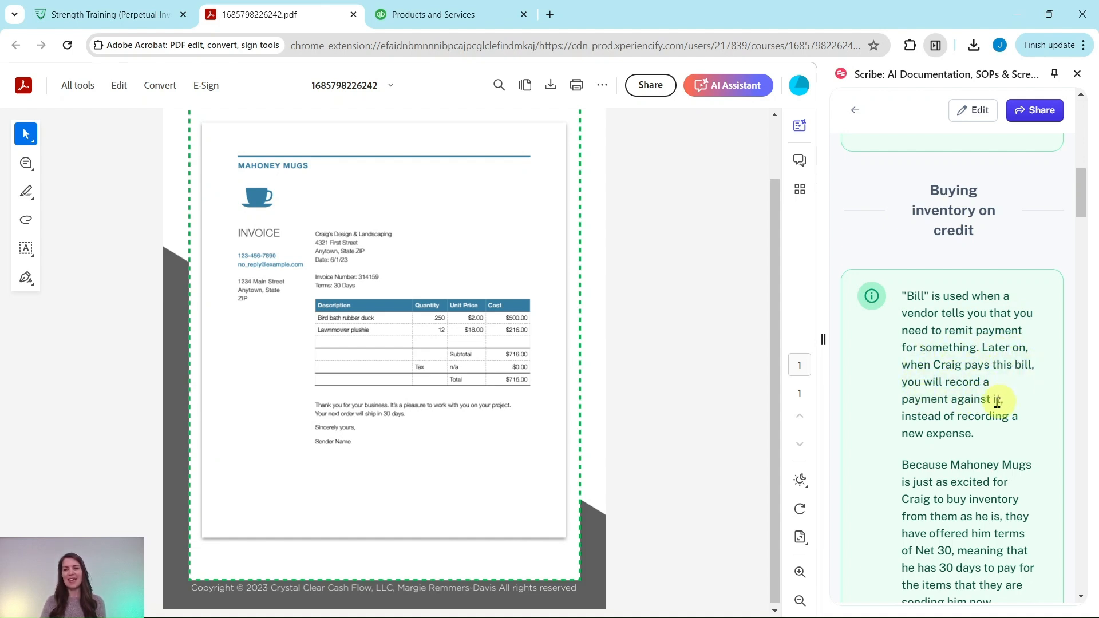
scroll(981, 392, "down", 3)
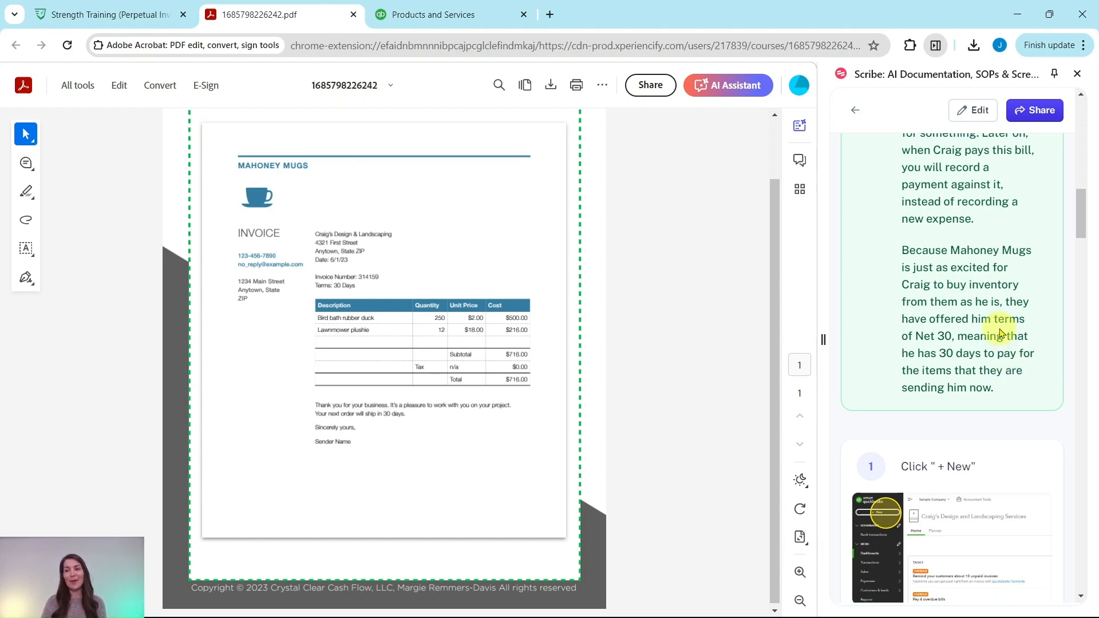
scroll(999, 333, "down", 5)
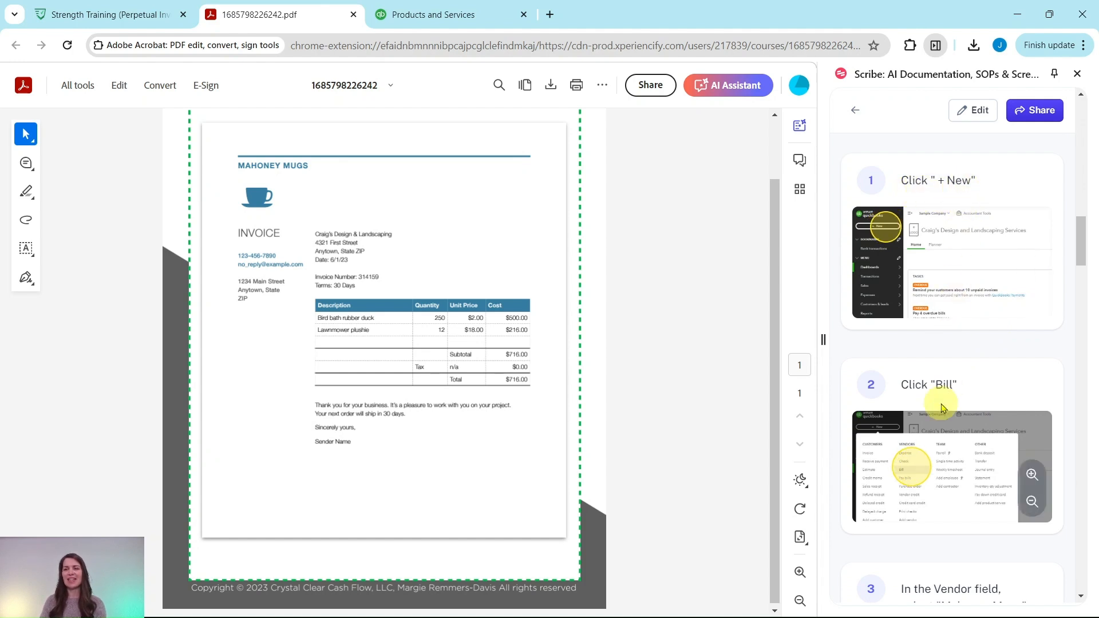
Switch to the QuickBooks Sample Company and start a new vendor bill.
left_click(445, 17)
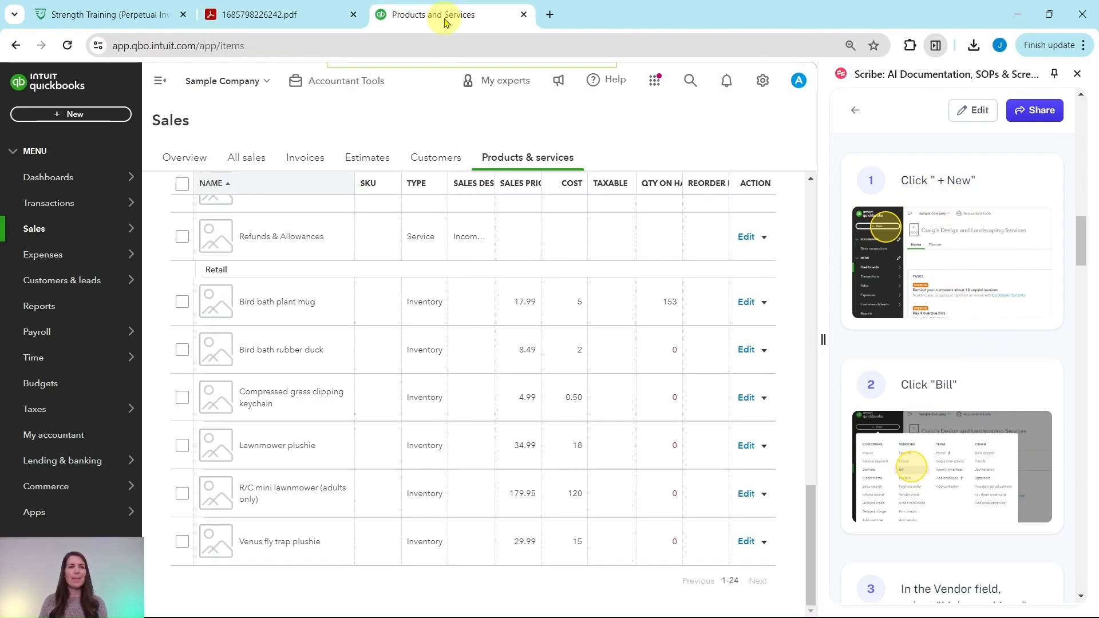
left_click(75, 115)
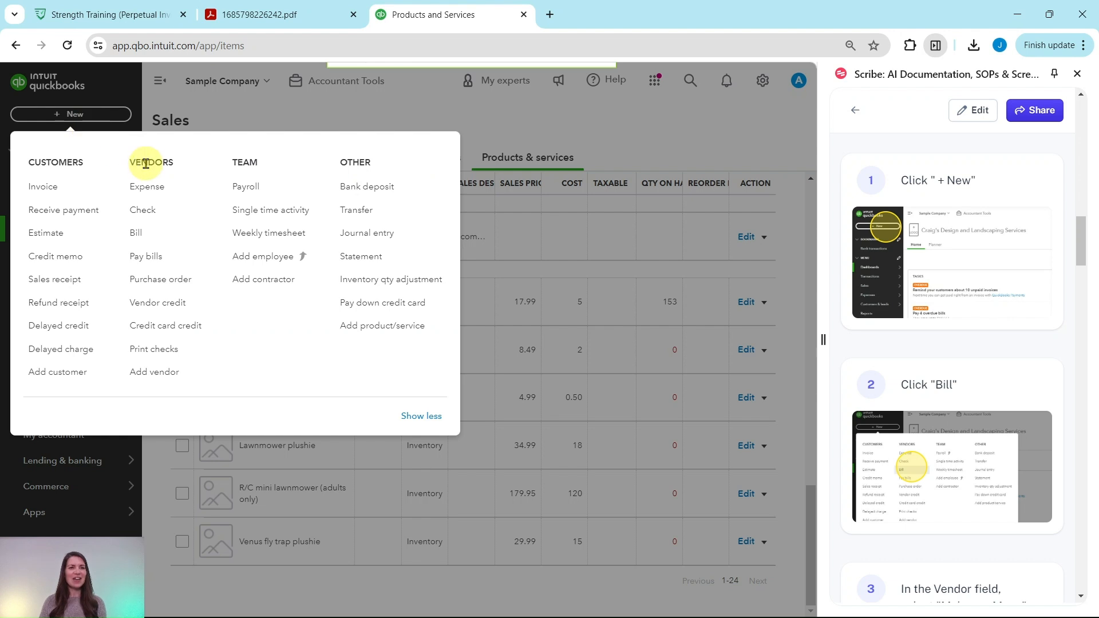
left_click(141, 234)
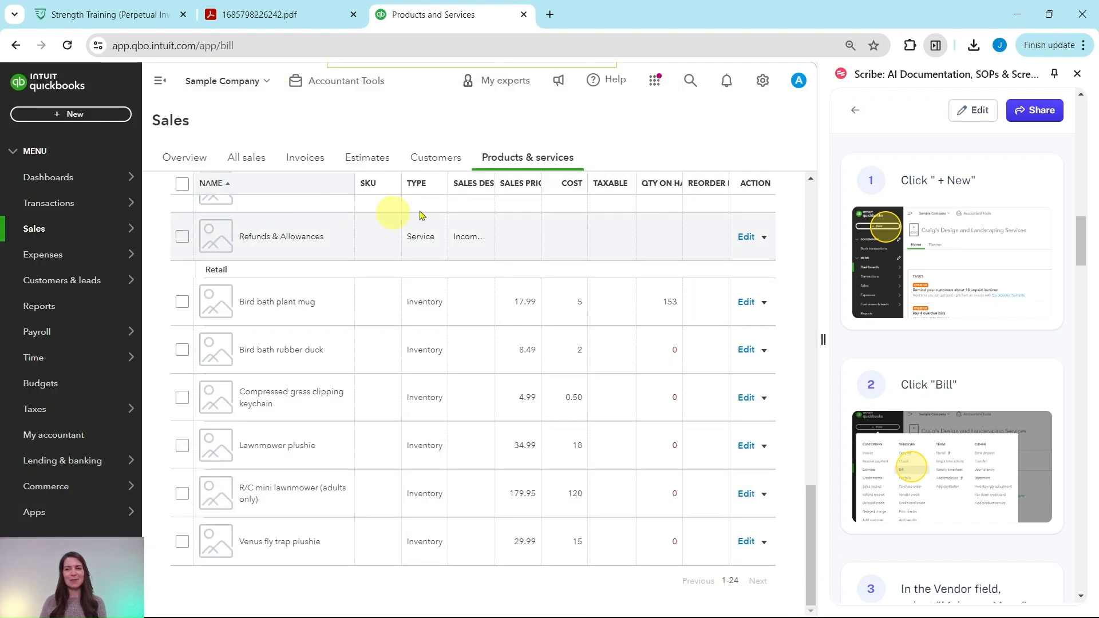
Follow the guide to choose Mahoney Mugs as the bill's vendor.
scroll(957, 246, "down", 5)
scroll(957, 247, "down", 2)
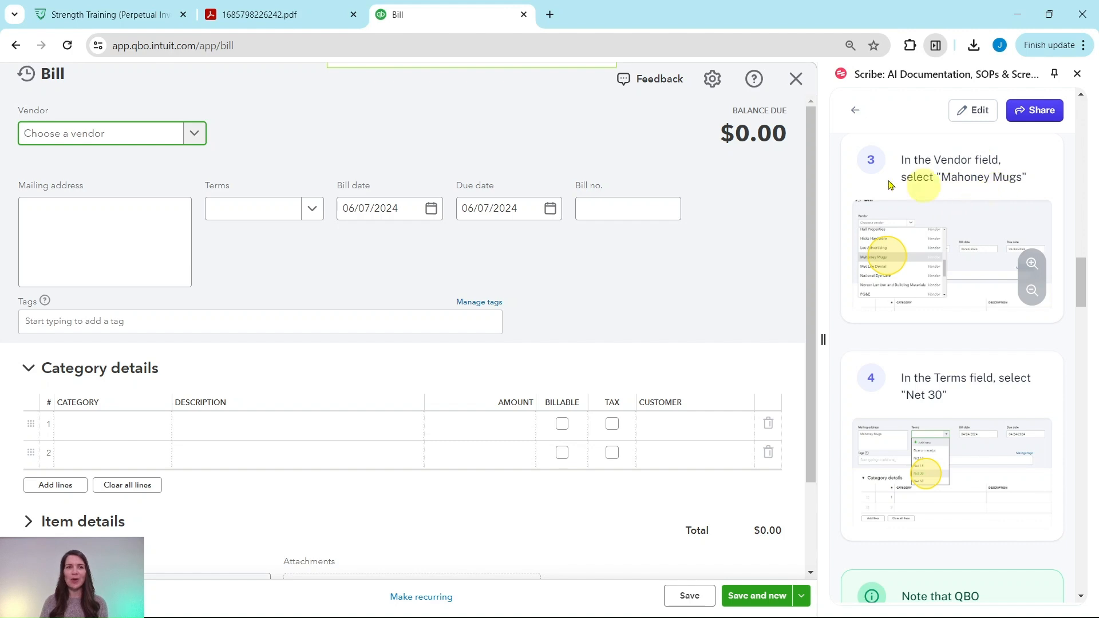
left_click(193, 135)
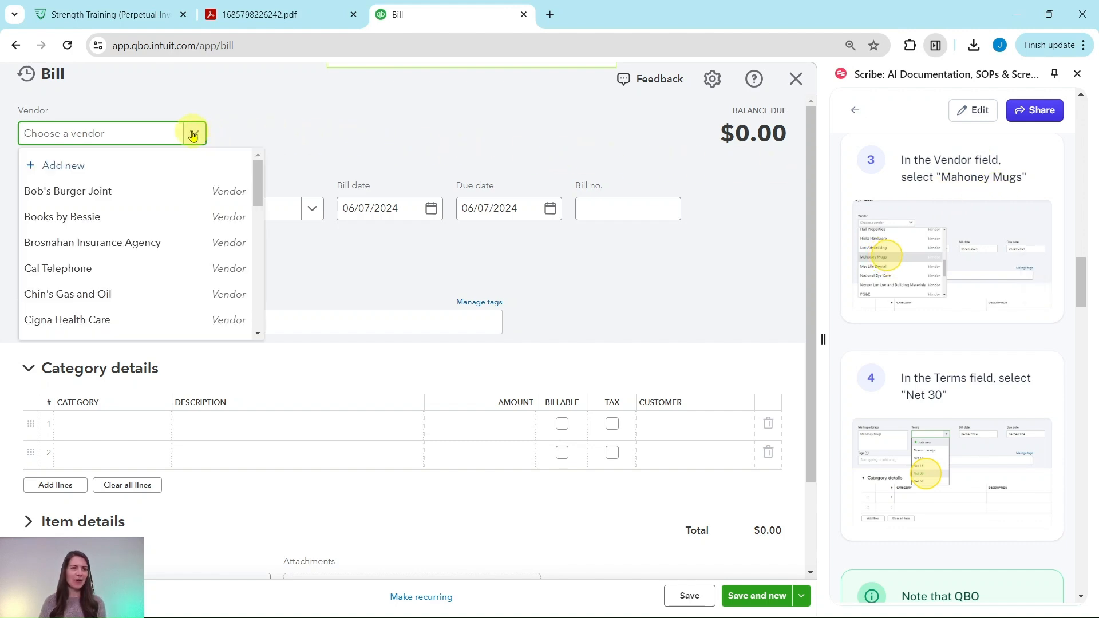
scroll(146, 199, "down", 6)
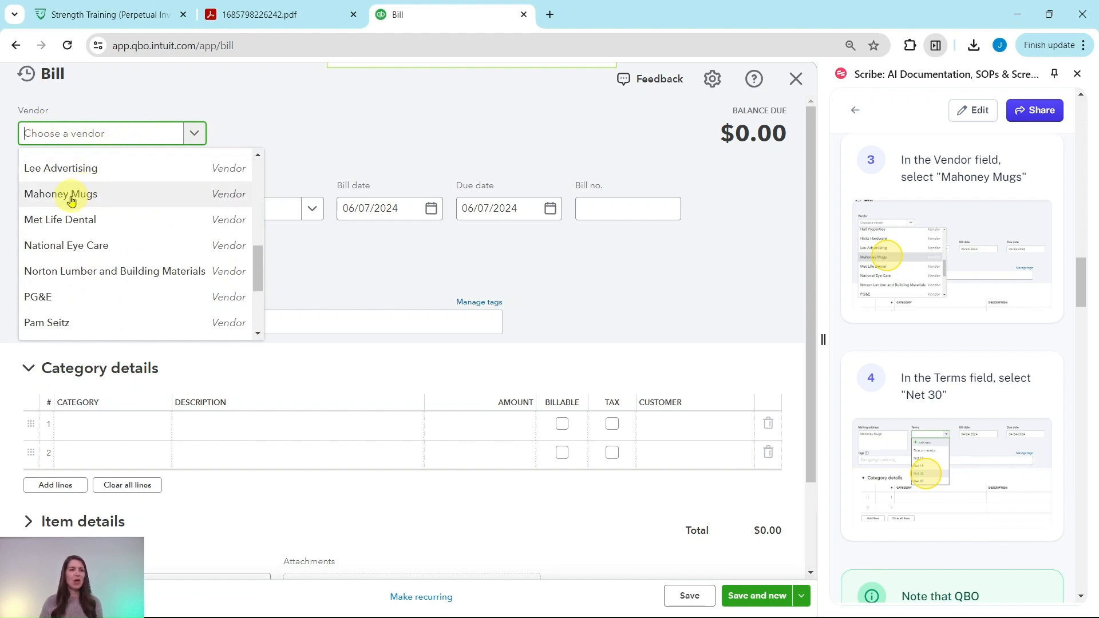
left_click(71, 200)
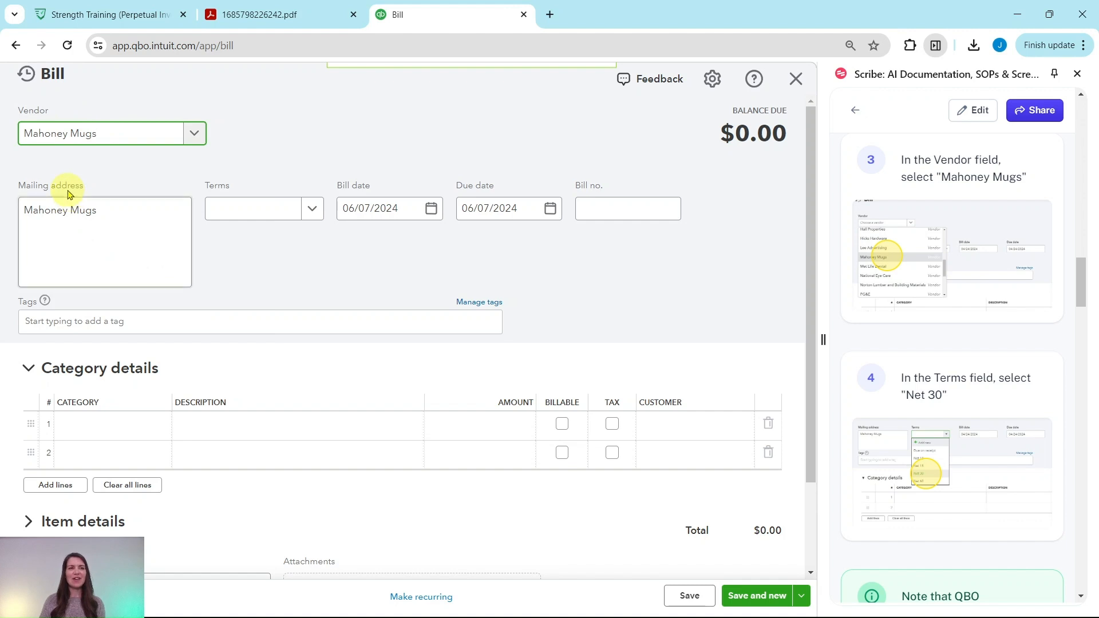
Set the bill's terms to Net 30 and read the guide's note on bill and due dates.
scroll(953, 344, "down", 1)
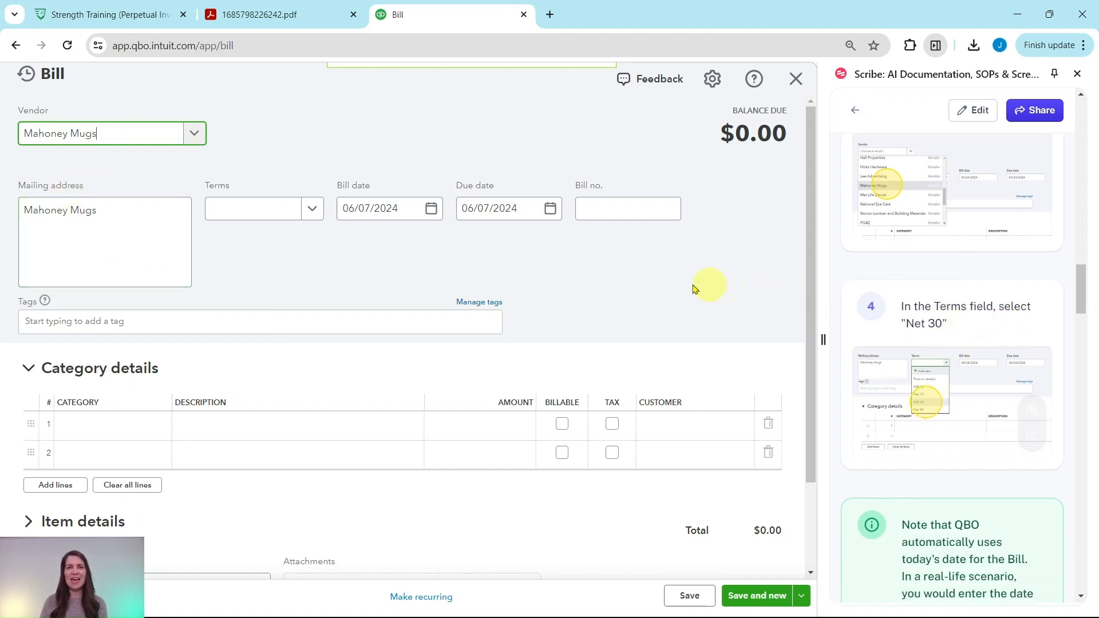
left_click(314, 212)
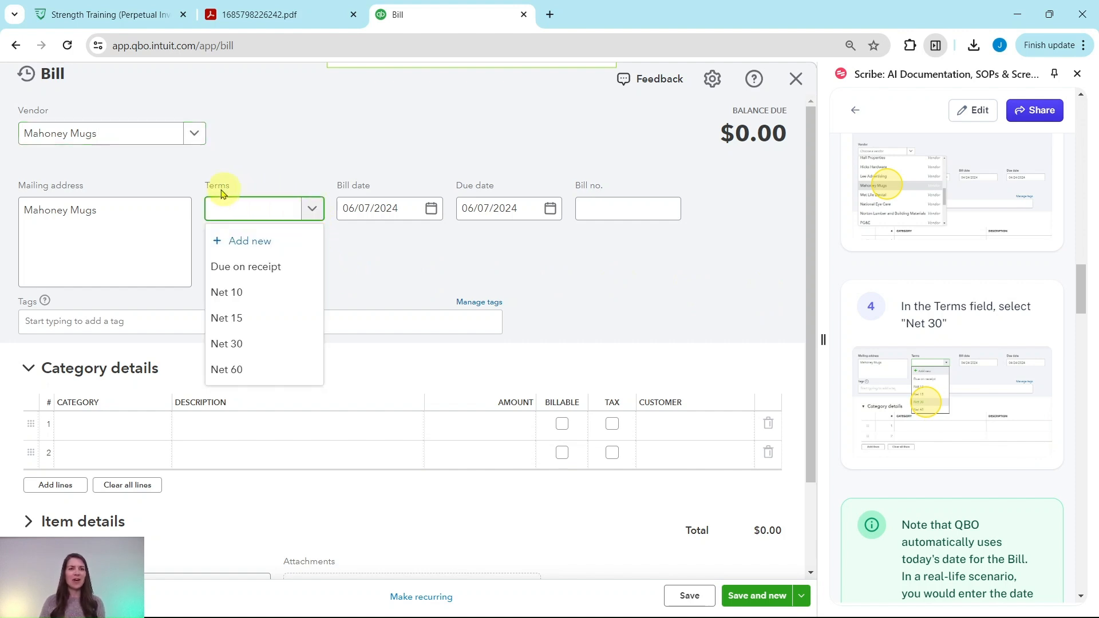
left_click(231, 345)
scroll(916, 335, "down", 3)
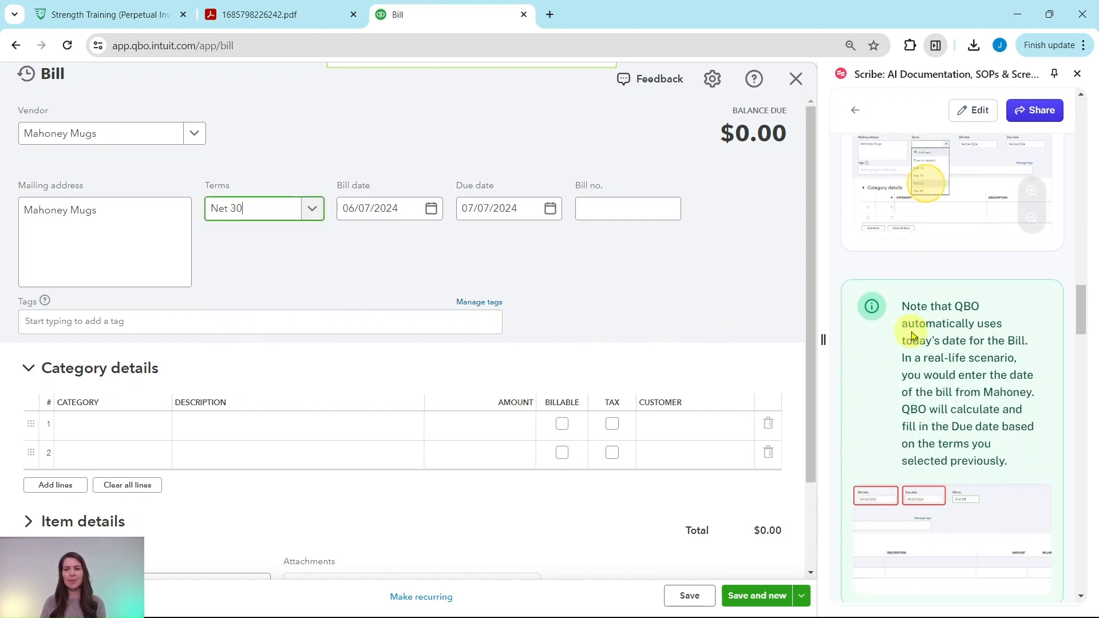
Check the invoice number on the Mahoney Mugs PDF and enter 314159 as the bill number.
scroll(912, 336, "down", 1)
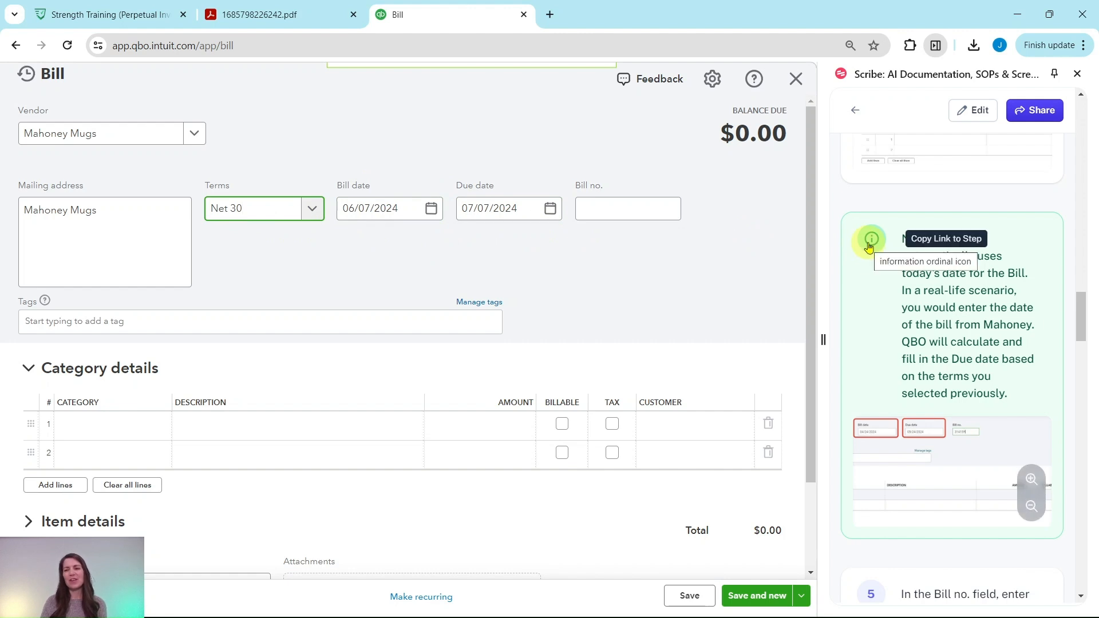
scroll(876, 246, "down", 6)
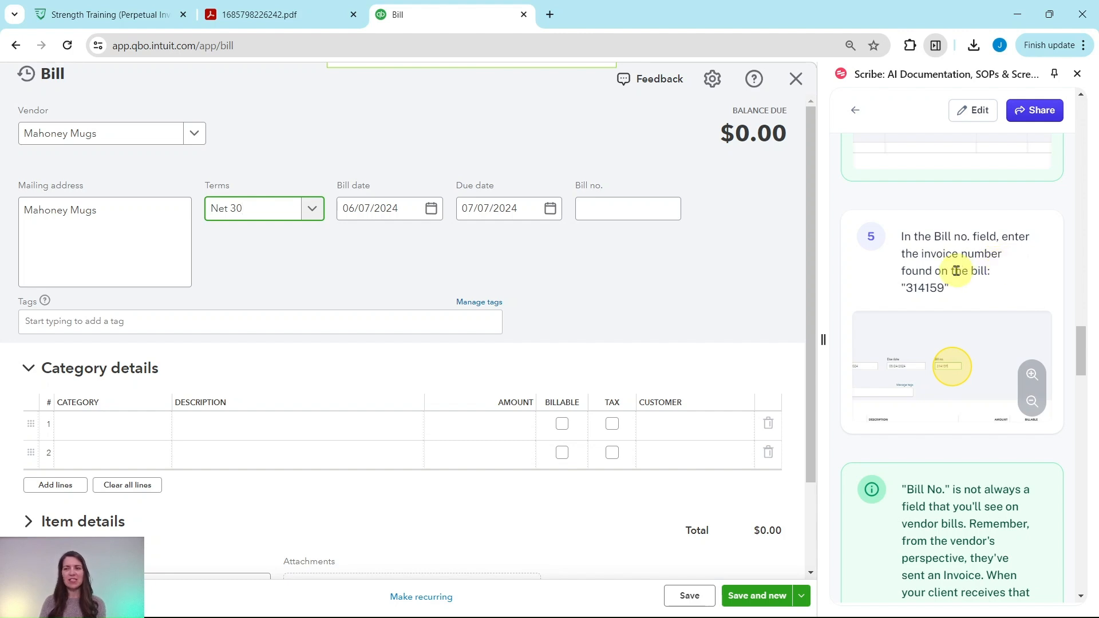
left_click(290, 18)
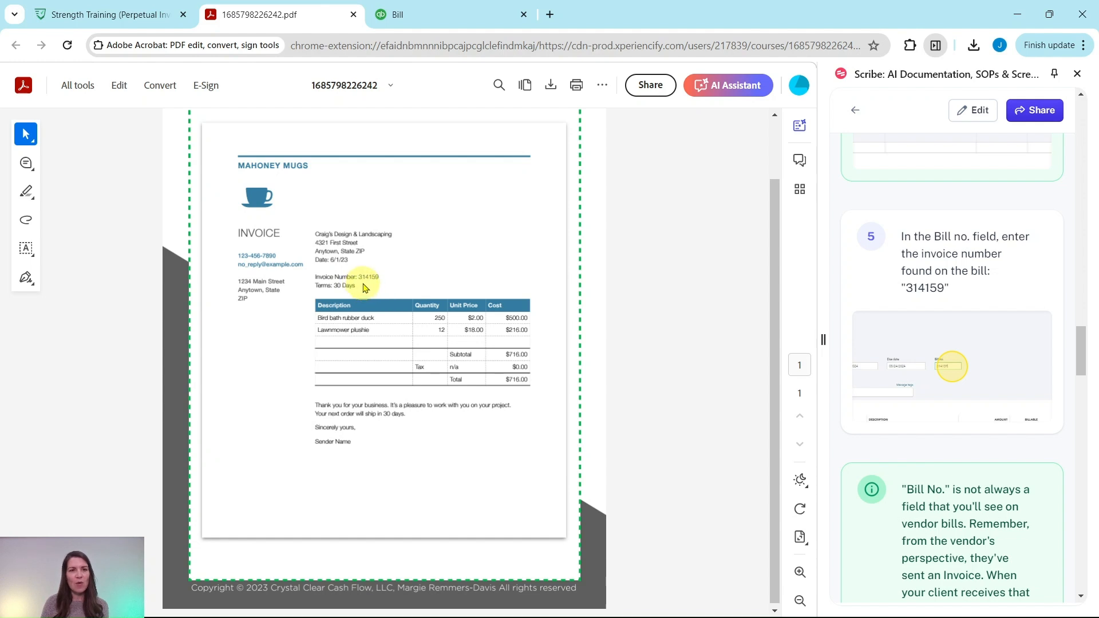
left_click(411, 25)
left_click(618, 209)
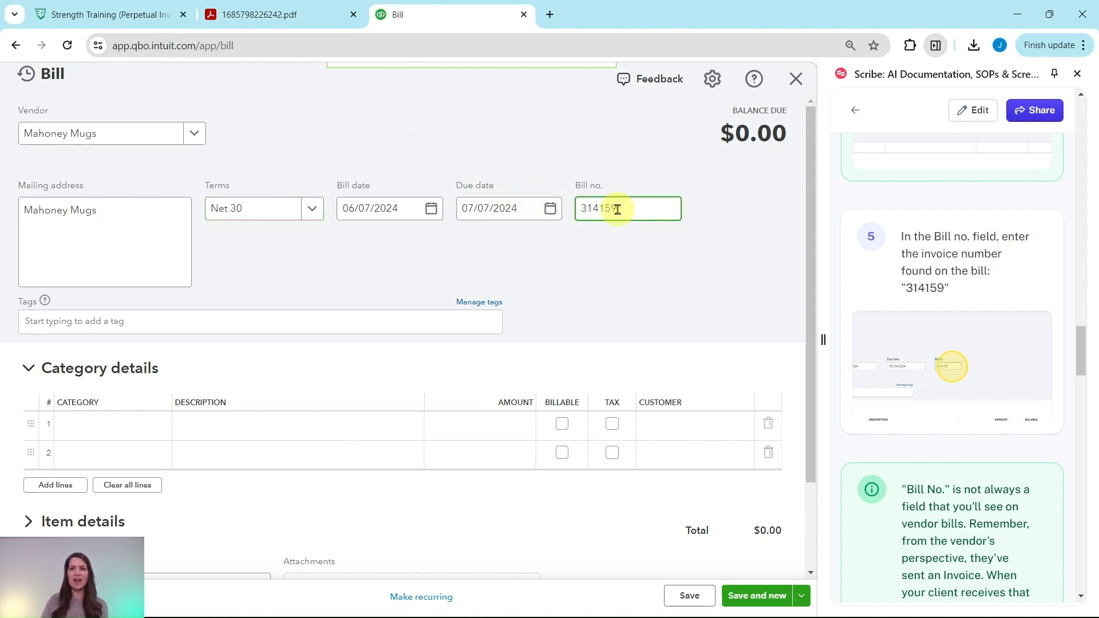
scroll(928, 215, "down", 5)
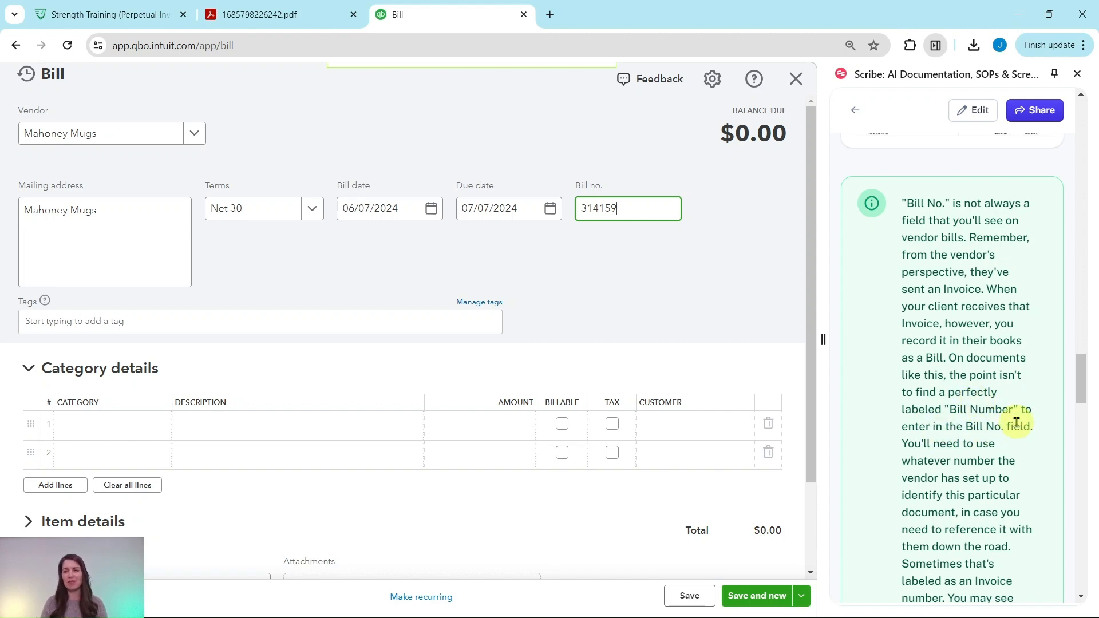
Follow the guide's bill number note and the Mahoney Mugs invoice PDF to expand the bill's Item details table.
scroll(1008, 412, "down", 3)
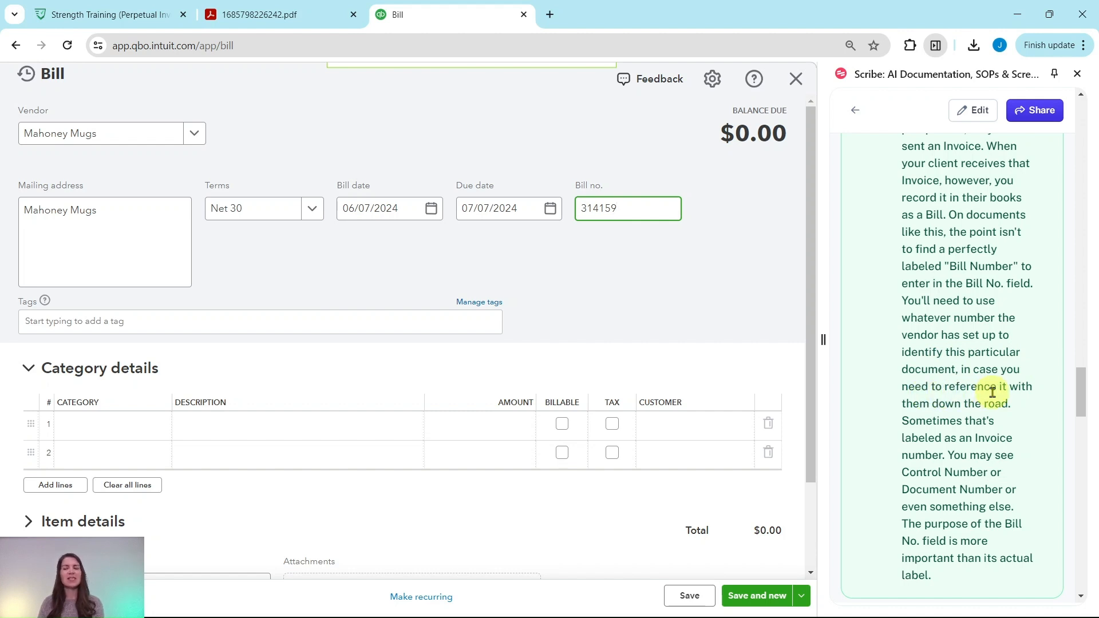
scroll(958, 392, "down", 3)
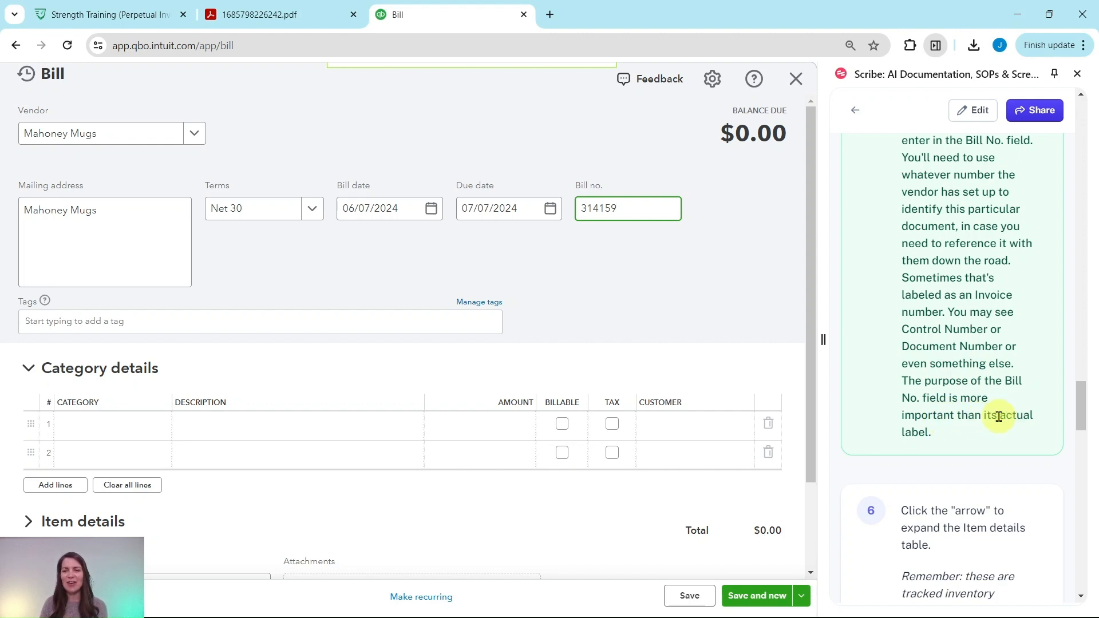
scroll(934, 396, "down", 6)
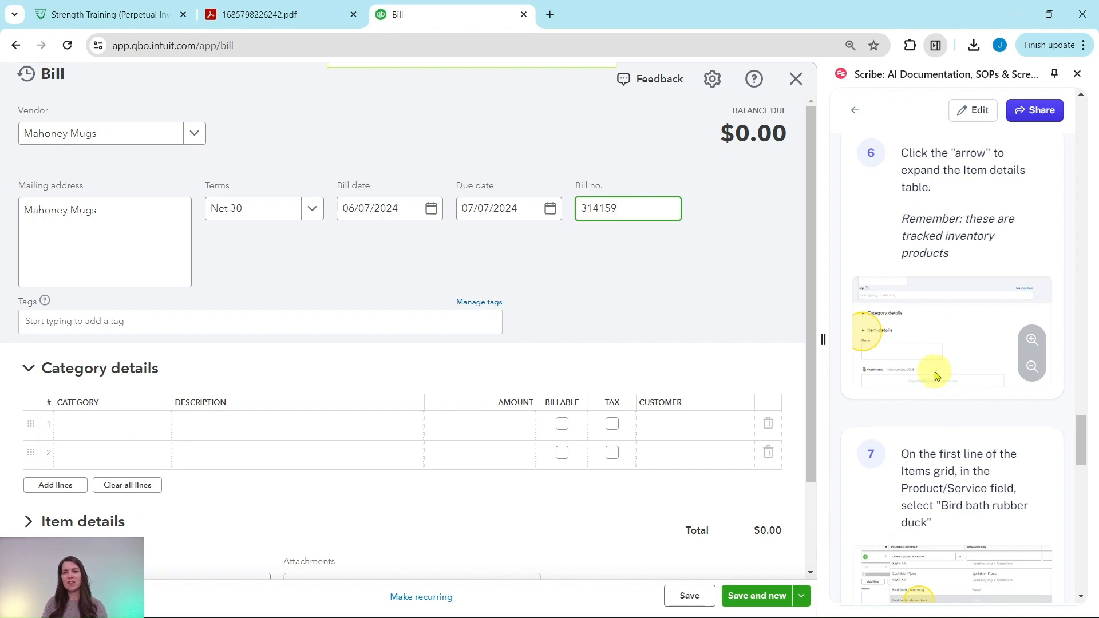
left_click(256, 15)
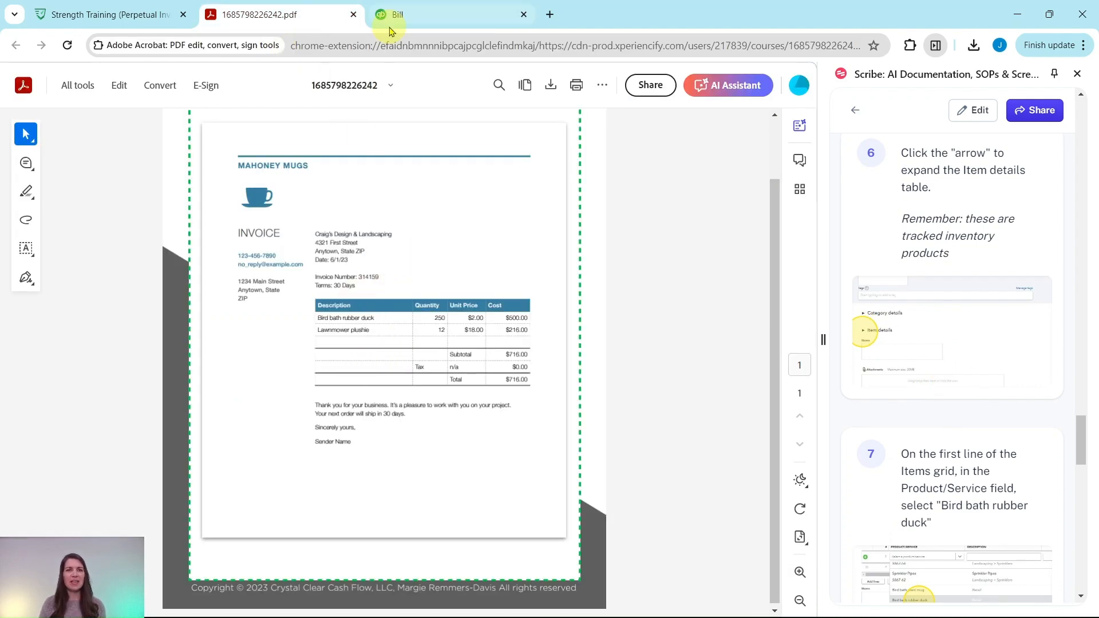
left_click(430, 18)
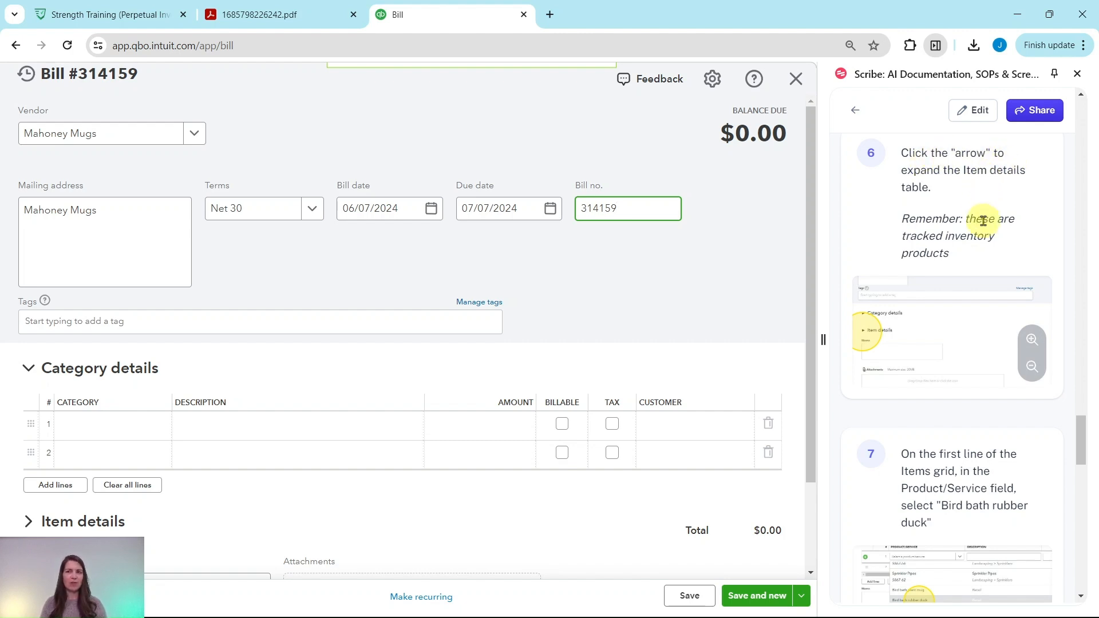
scroll(262, 297, "down", 1)
scroll(262, 297, "down", 1)
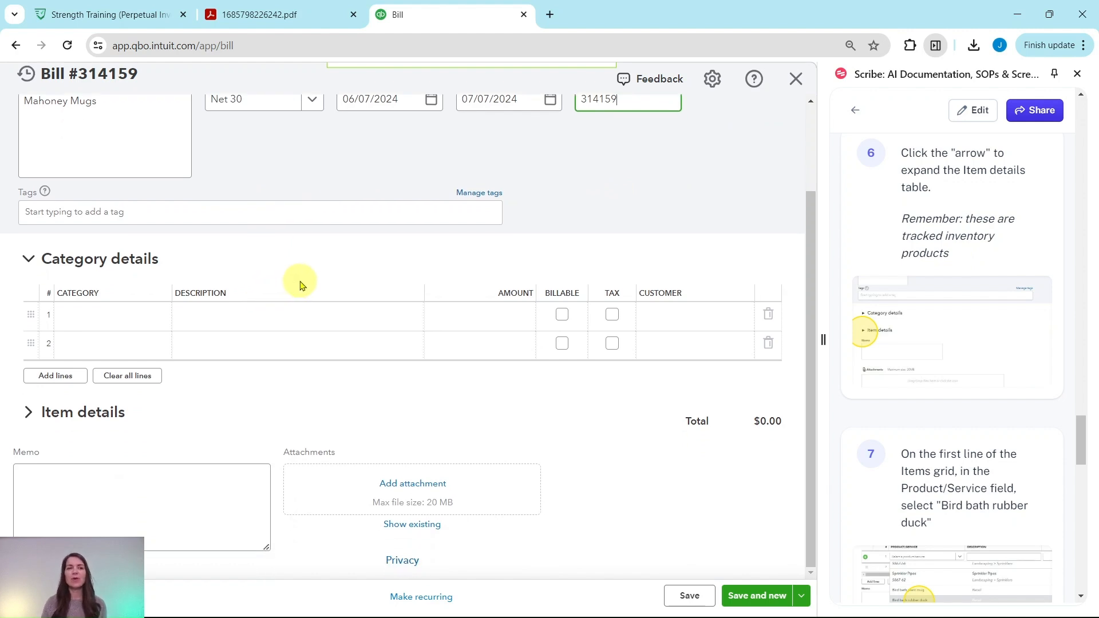
left_click(28, 414)
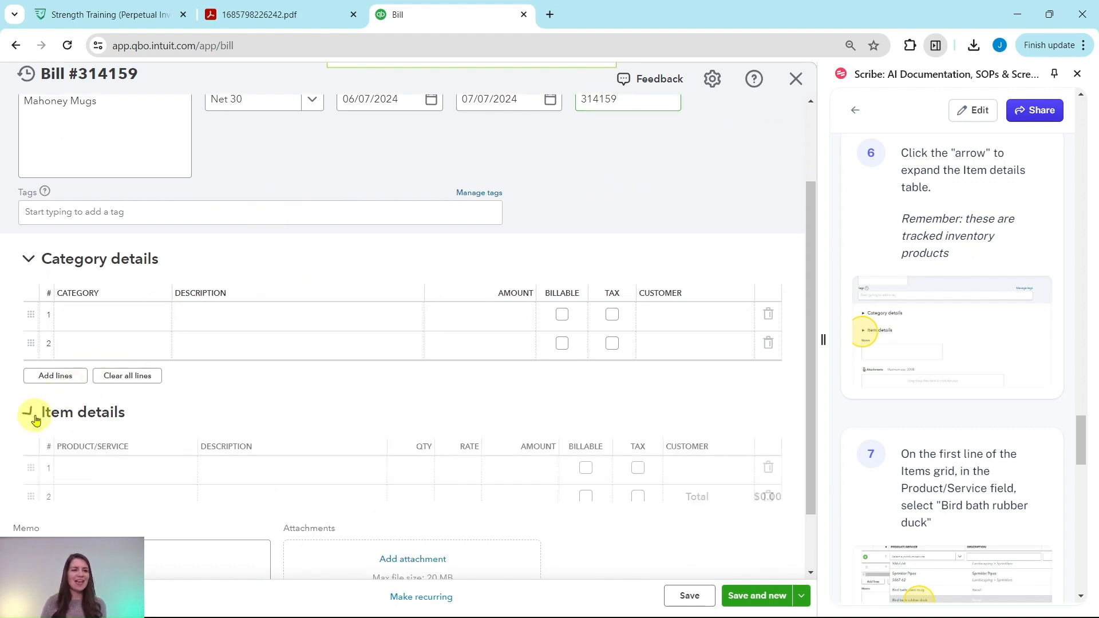
scroll(196, 441, "down", 2)
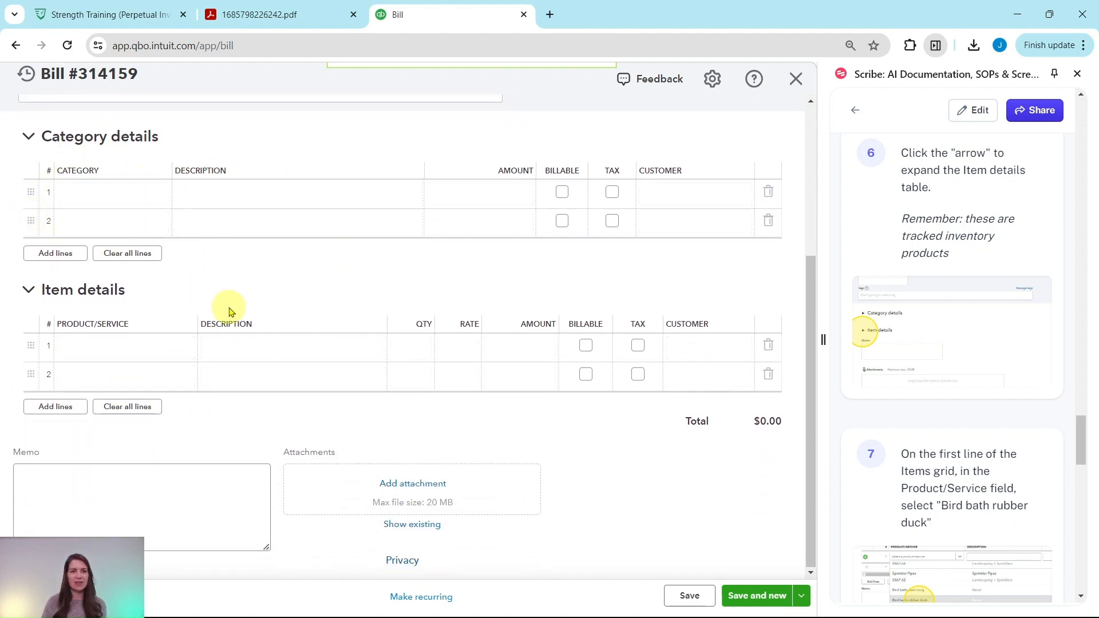
Check the first product on the Mahoney Mugs PDF and select Bird bath rubber duck on the first item line.
scroll(897, 366, "down", 5)
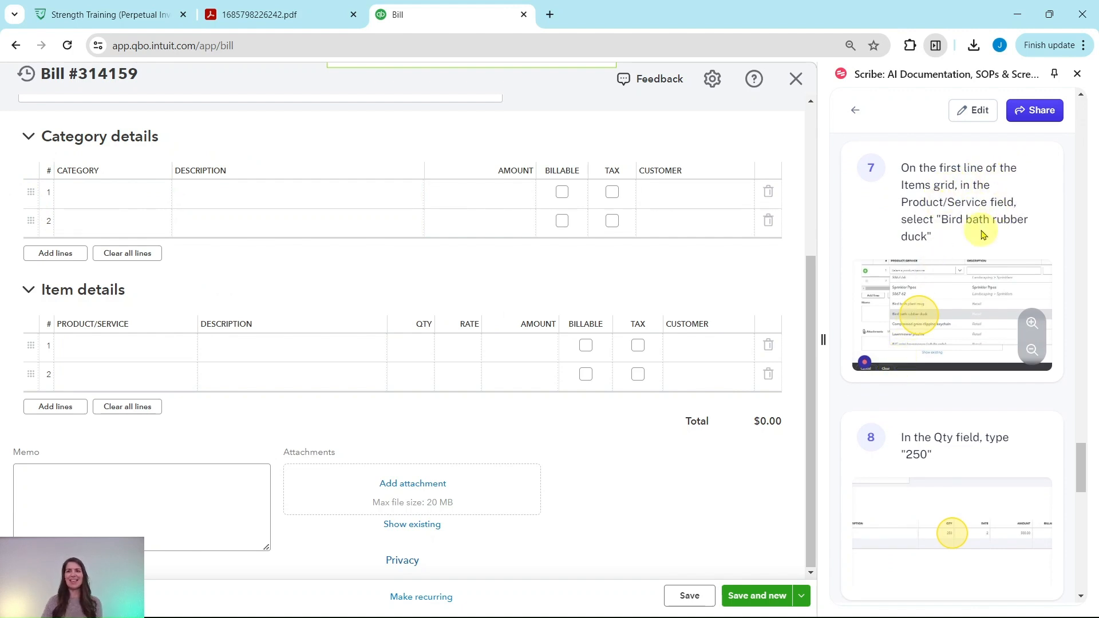
left_click(290, 15)
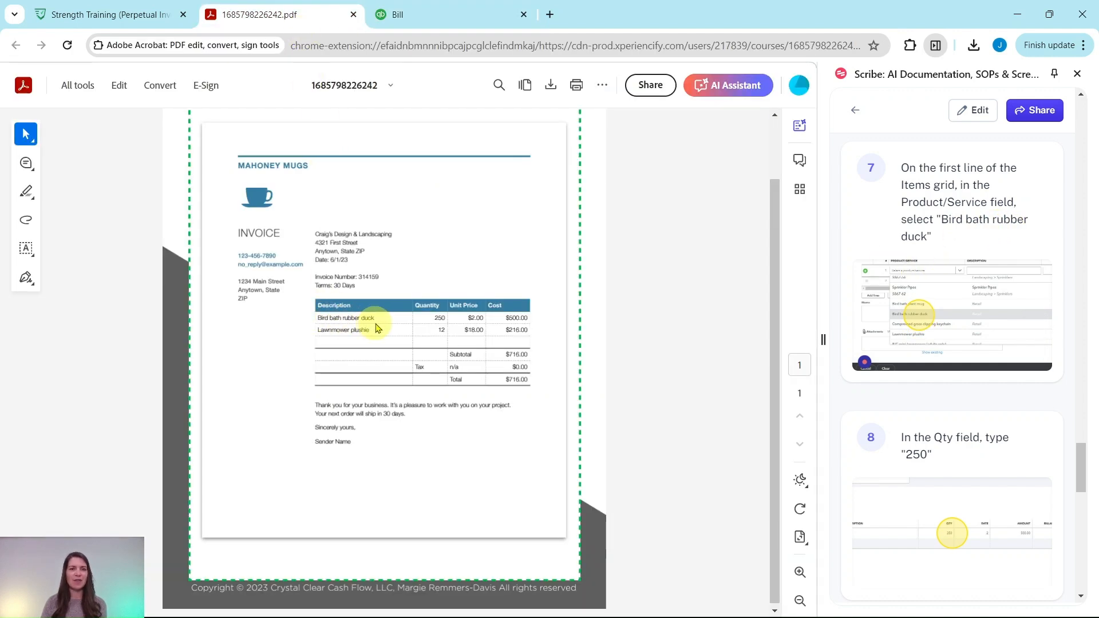
left_click(415, 13)
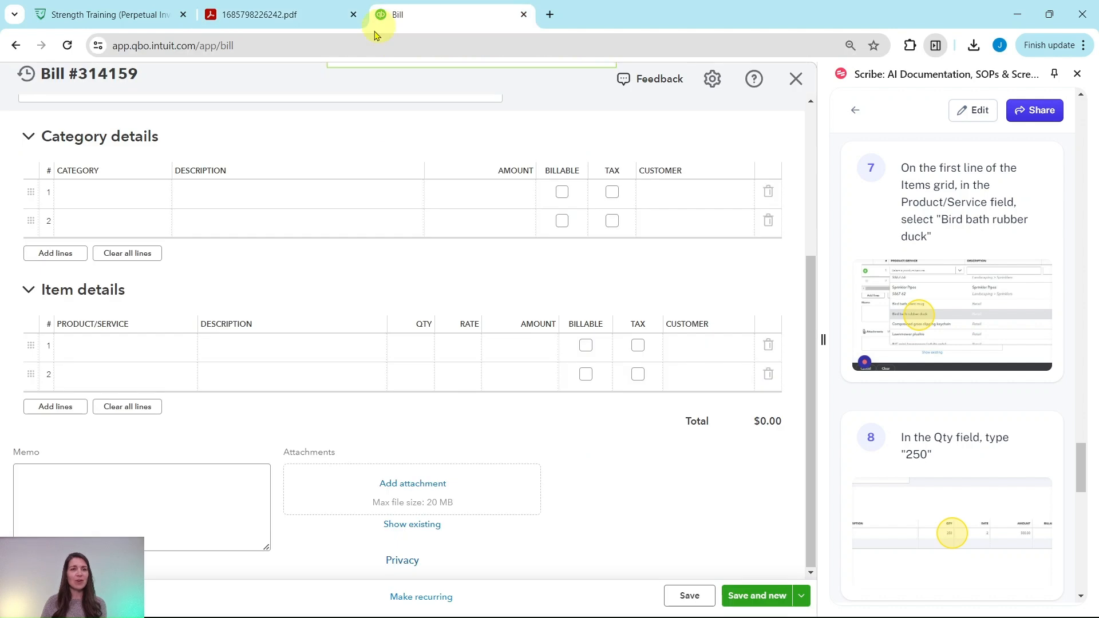
left_click(120, 345)
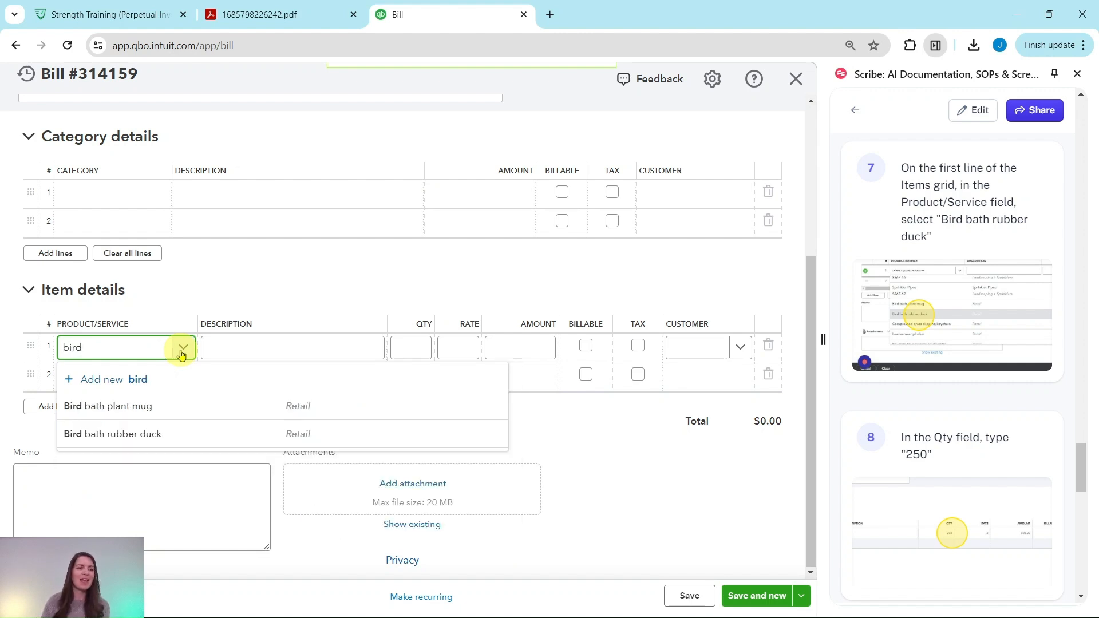
left_click(108, 435)
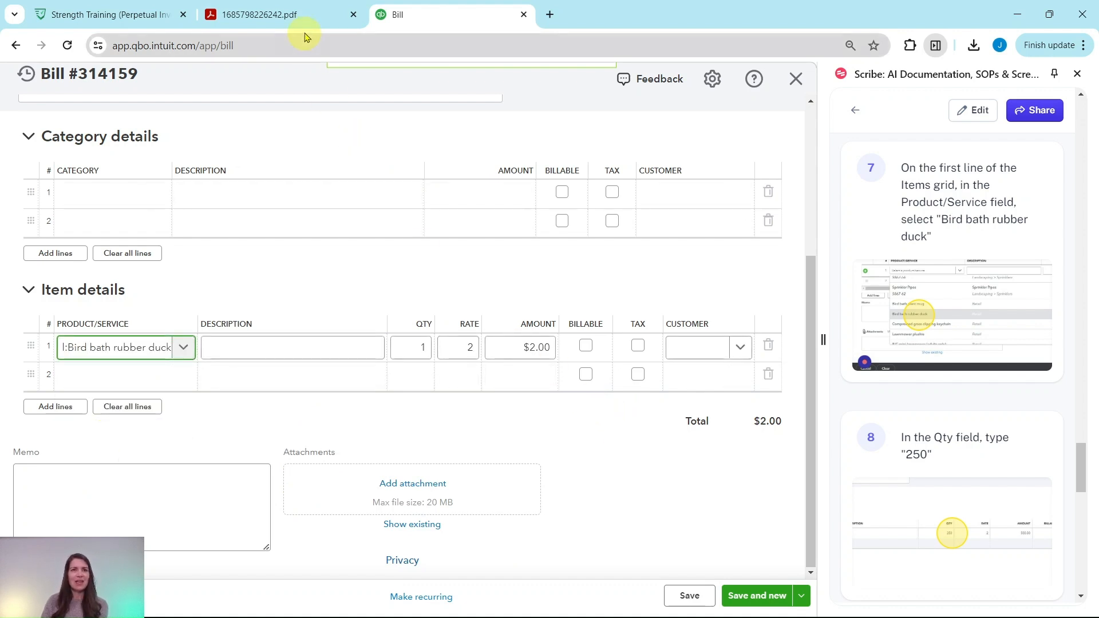
Look up the rubber duck quantity on the invoice PDF and set the first item line's quantity to 250.
left_click(302, 22)
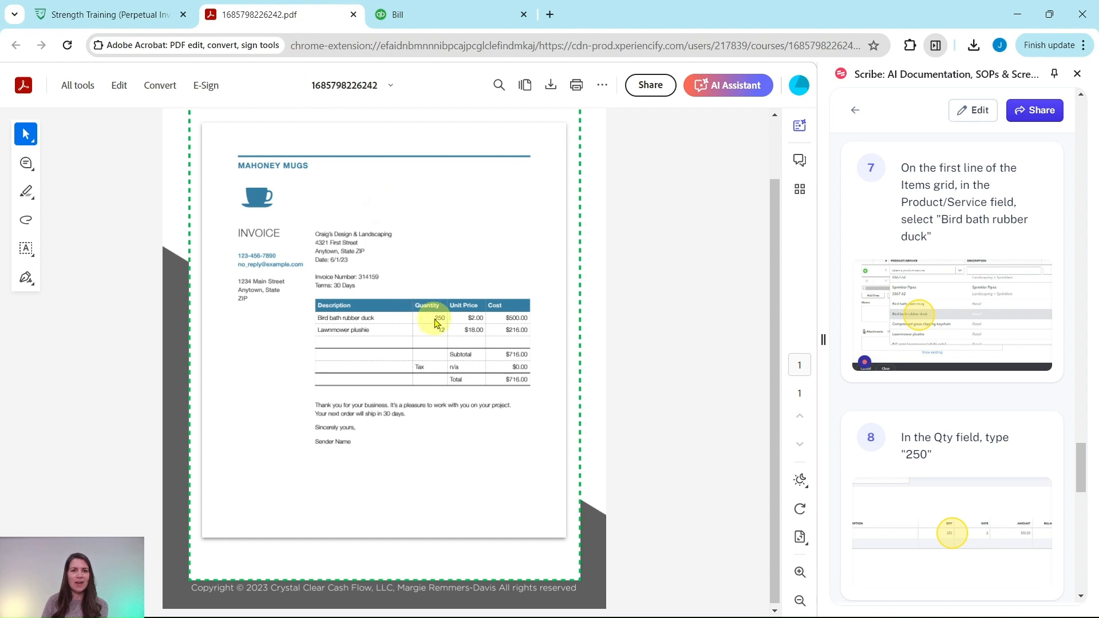
left_click(460, 17)
left_click(420, 347)
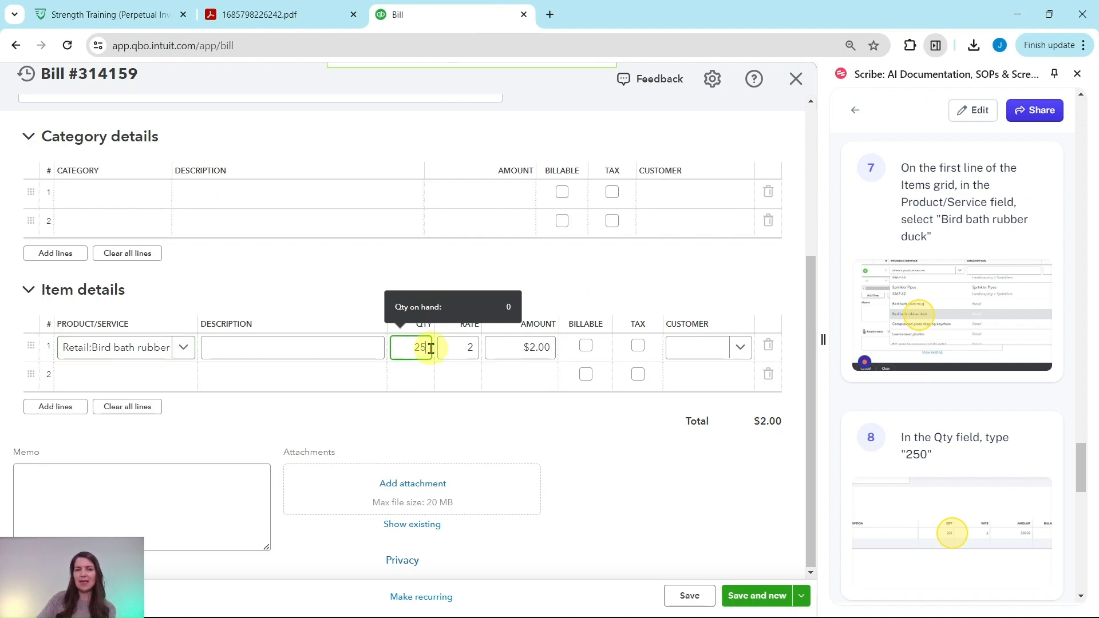
Read the guide's note on auto-populated costs and compare the duck line's rate and amount with the invoice PDF.
scroll(998, 301, "down", 7)
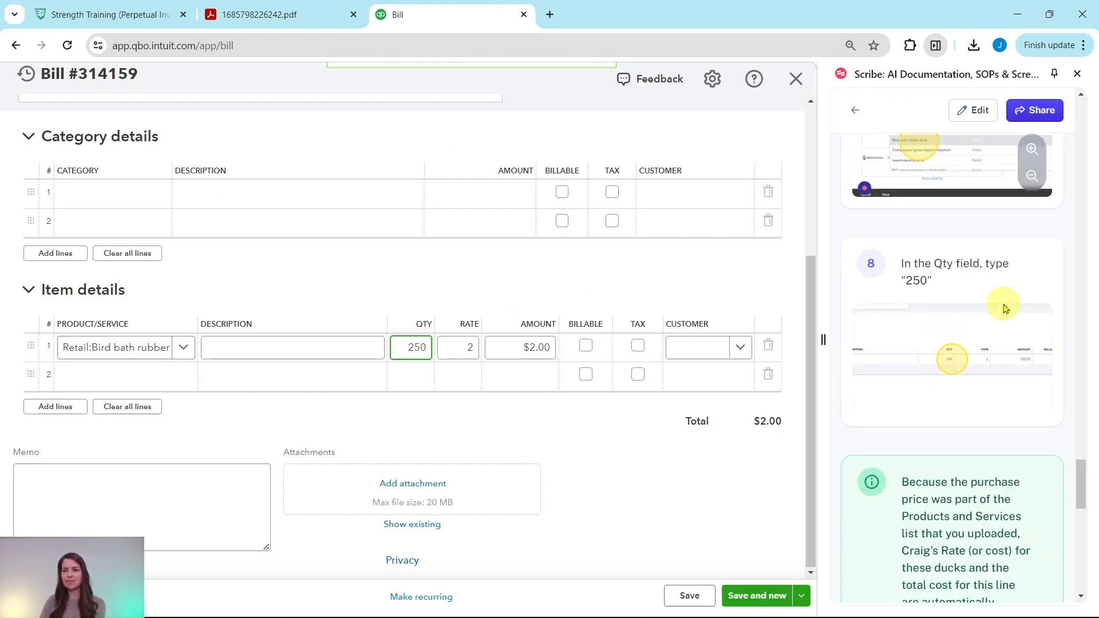
scroll(992, 290, "down", 4)
scroll(992, 289, "up", 4)
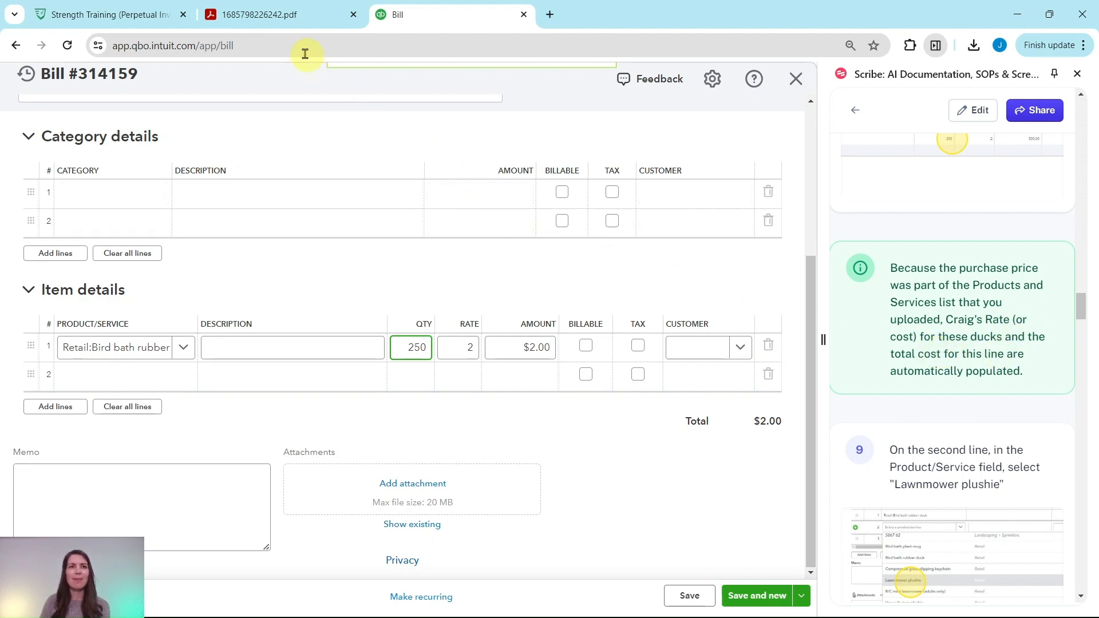
left_click(279, 15)
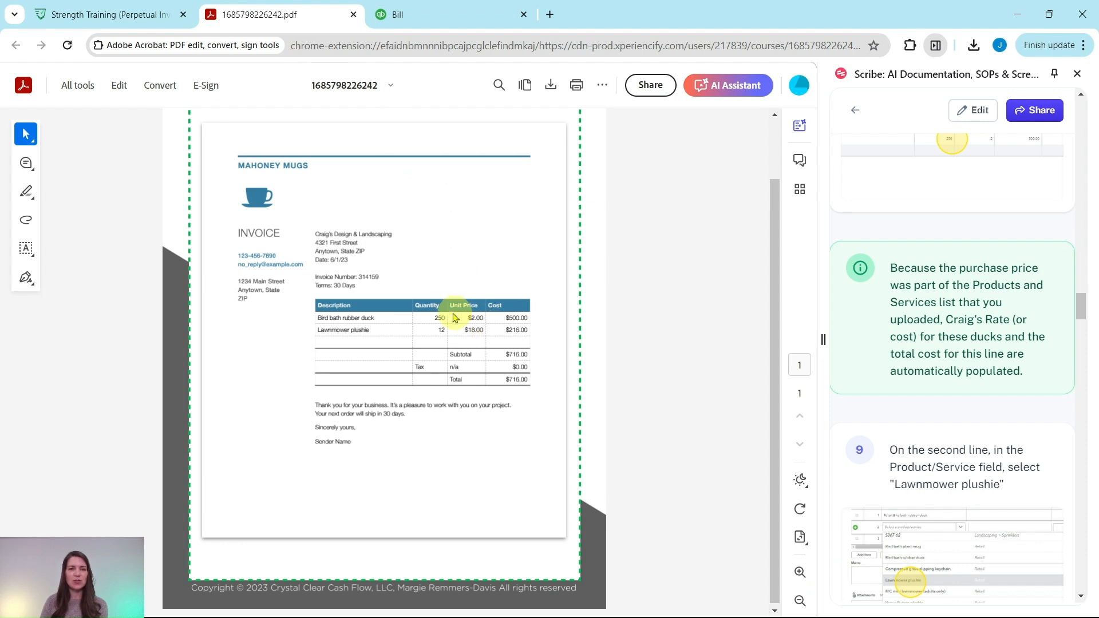
left_click(423, 26)
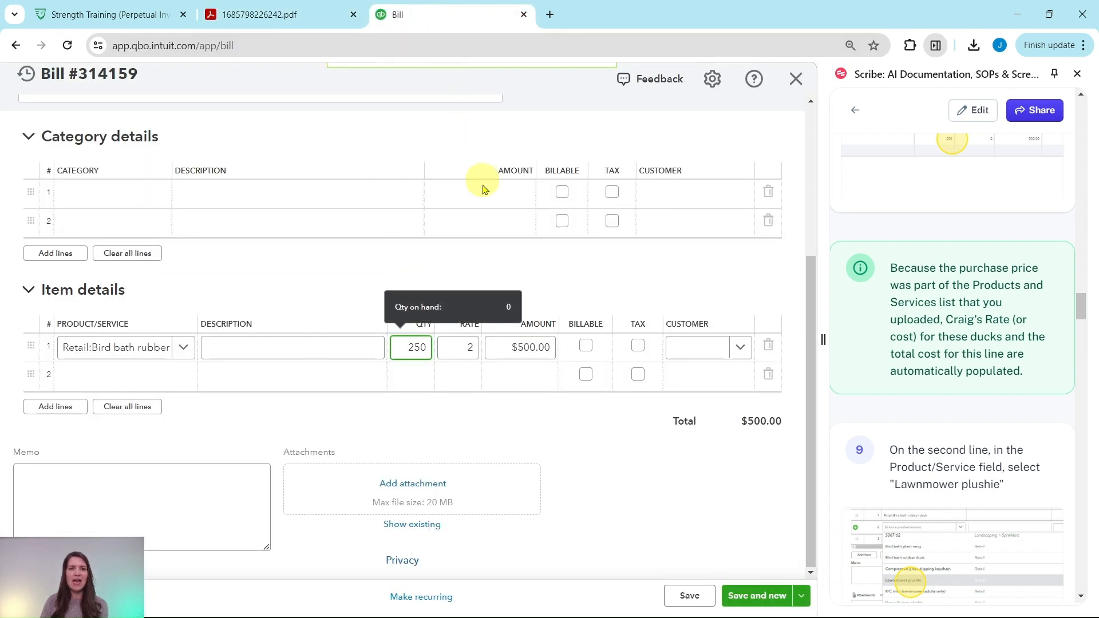
left_click(456, 346)
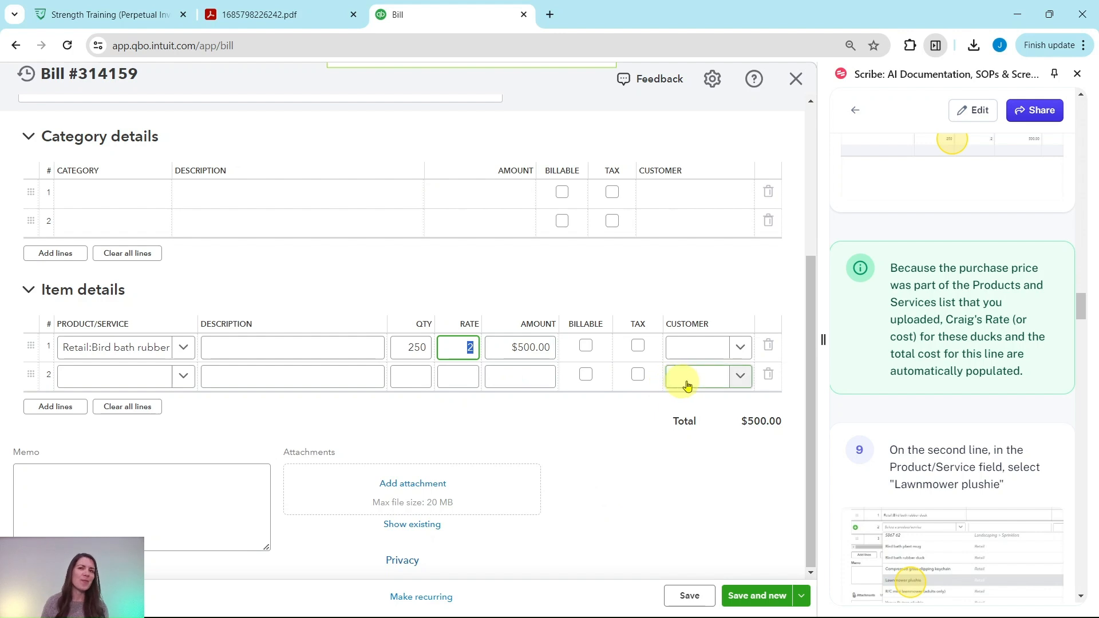
Check the second product on the invoice PDF and select Lawnmower plushie on the second item line.
scroll(932, 389, "down", 5)
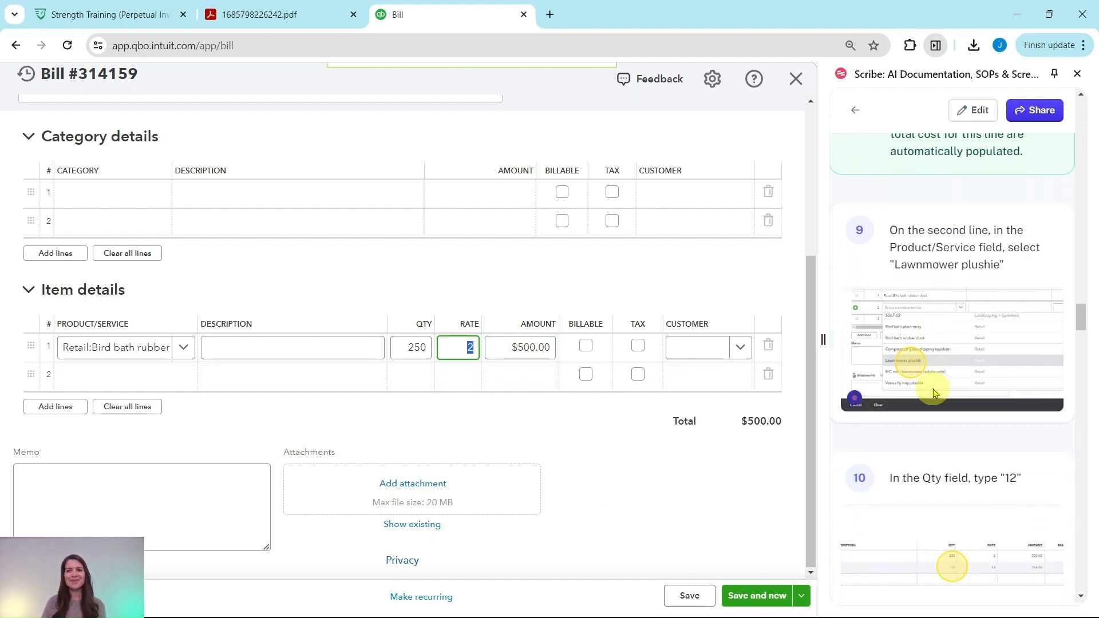
left_click(301, 17)
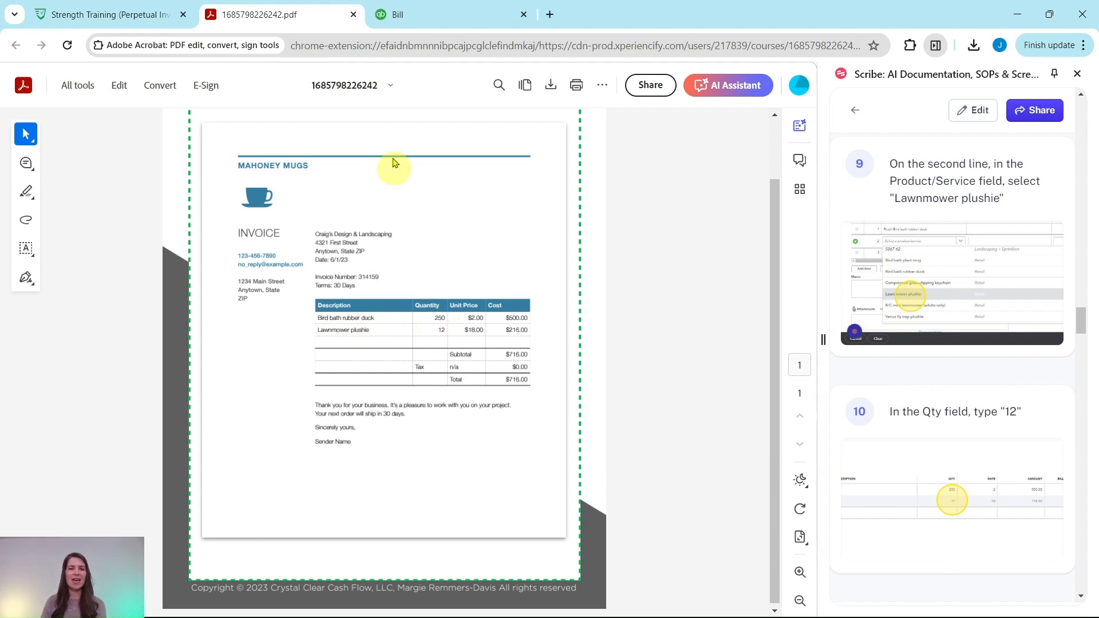
left_click(418, 12)
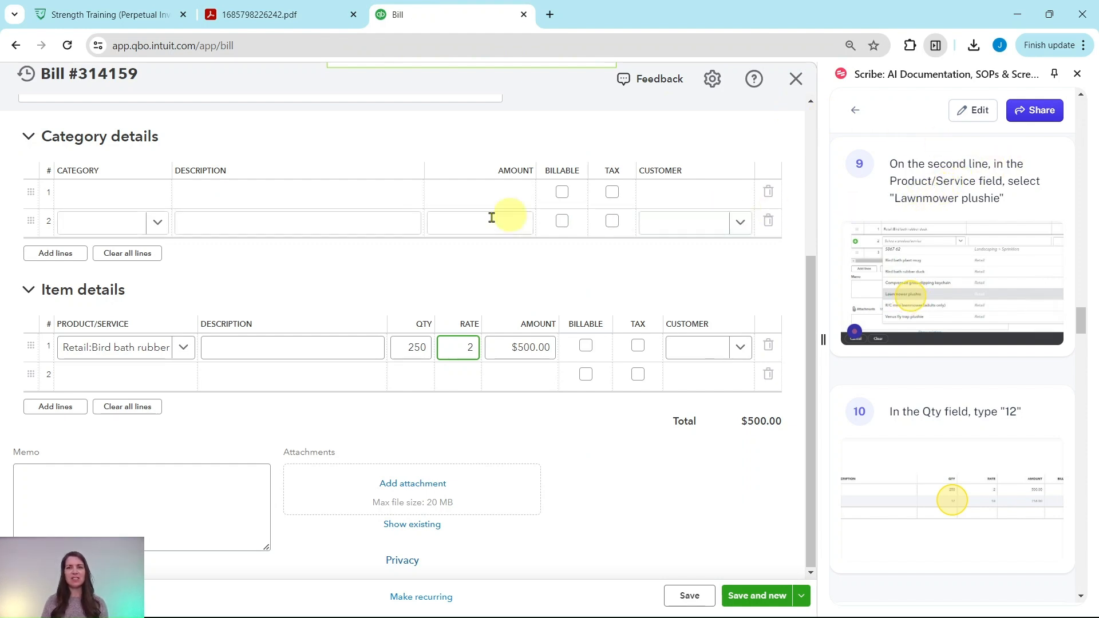
left_click(171, 381)
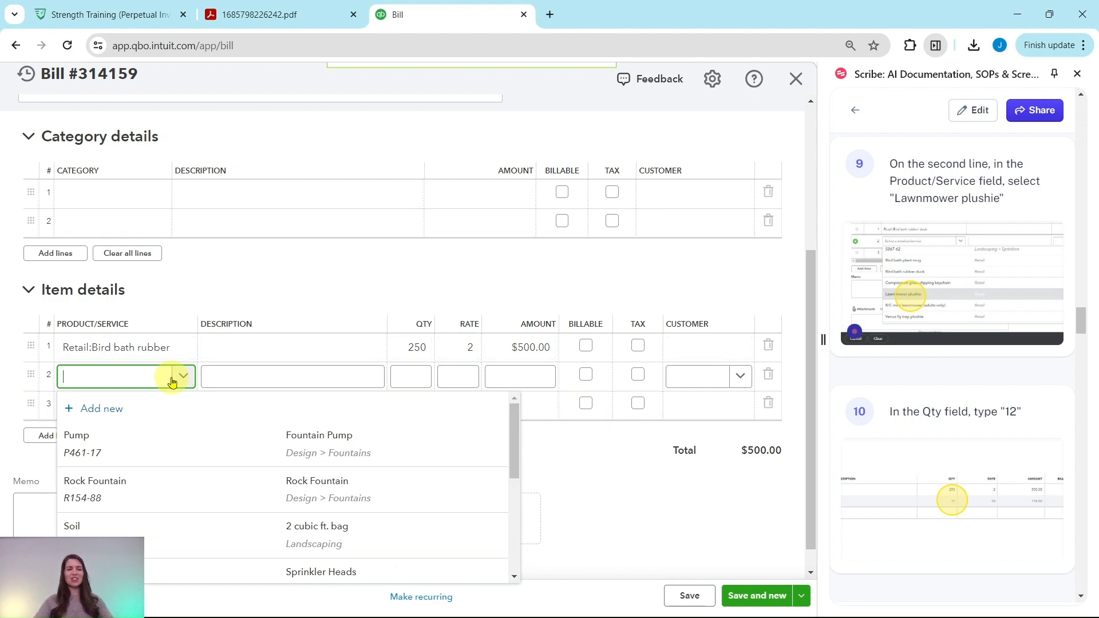
type("lawnmower")
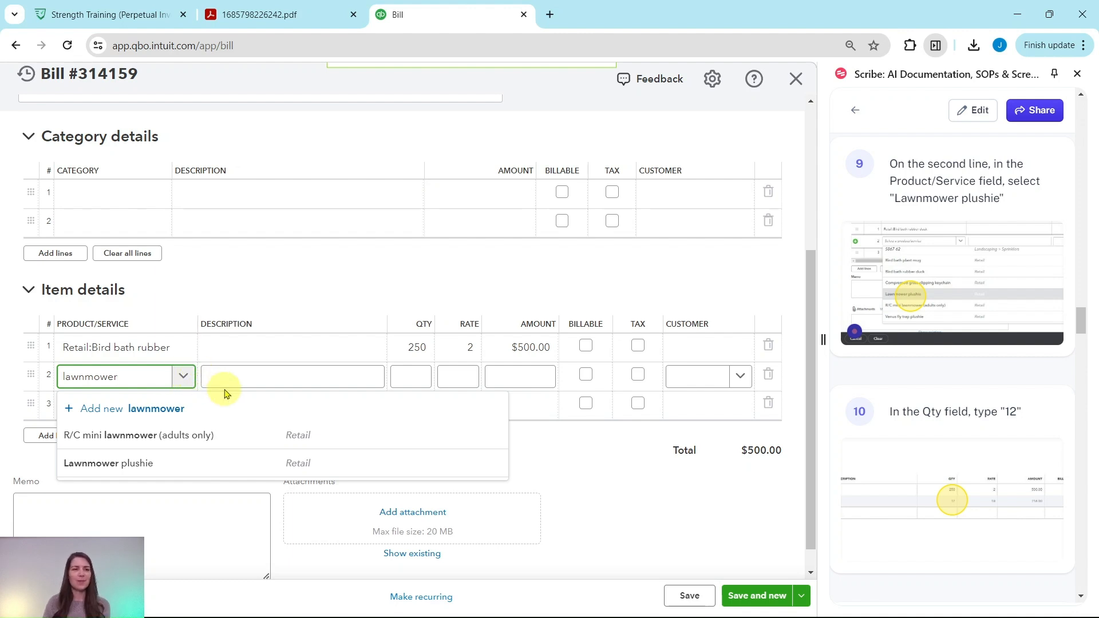
left_click(125, 468)
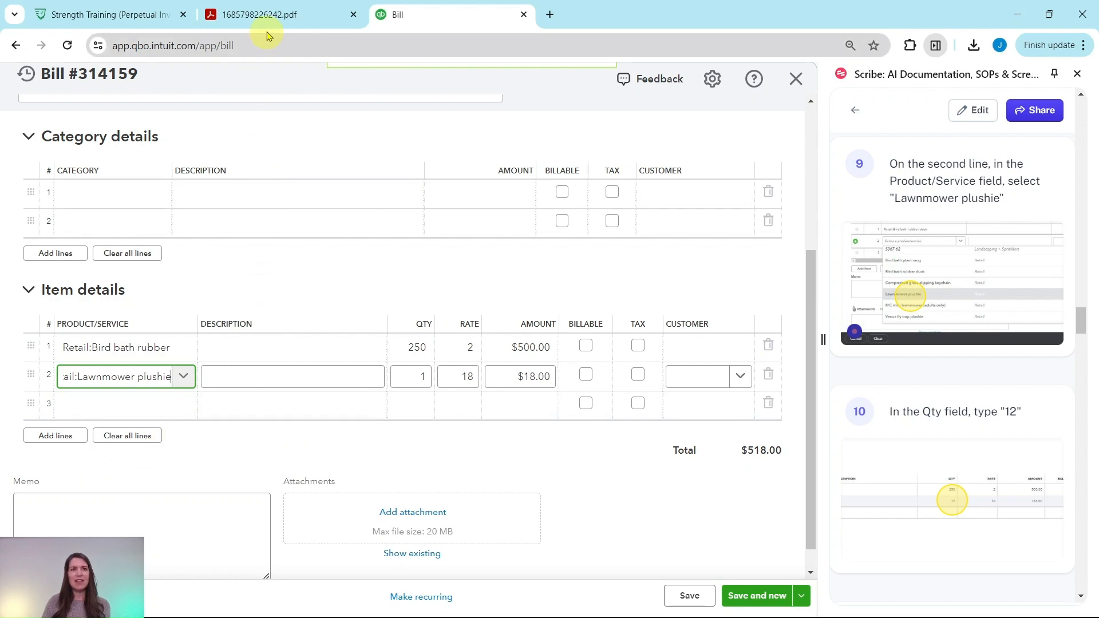
Look up the plushie quantity on the invoice PDF and set the second item line's quantity to 12.
left_click(274, 14)
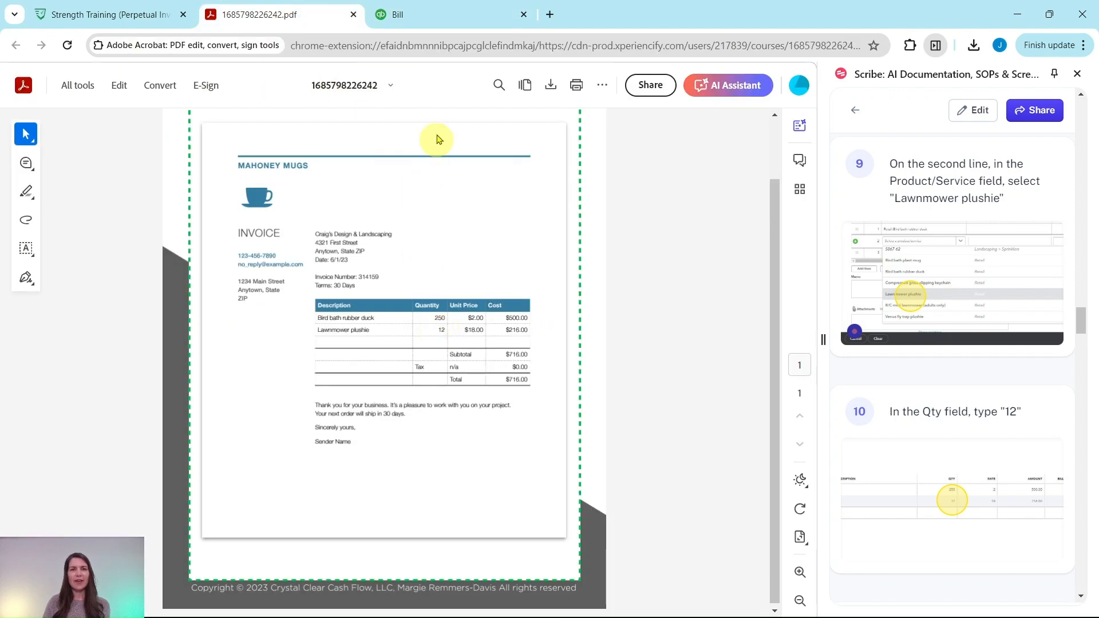
left_click(441, 18)
left_click(424, 377)
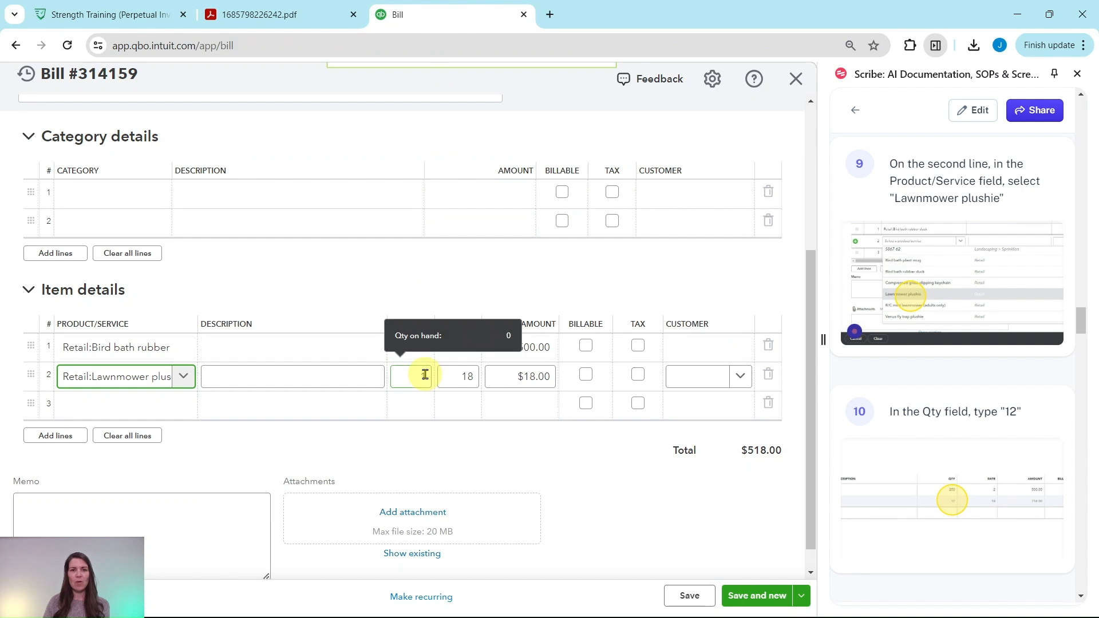
left_click(455, 373)
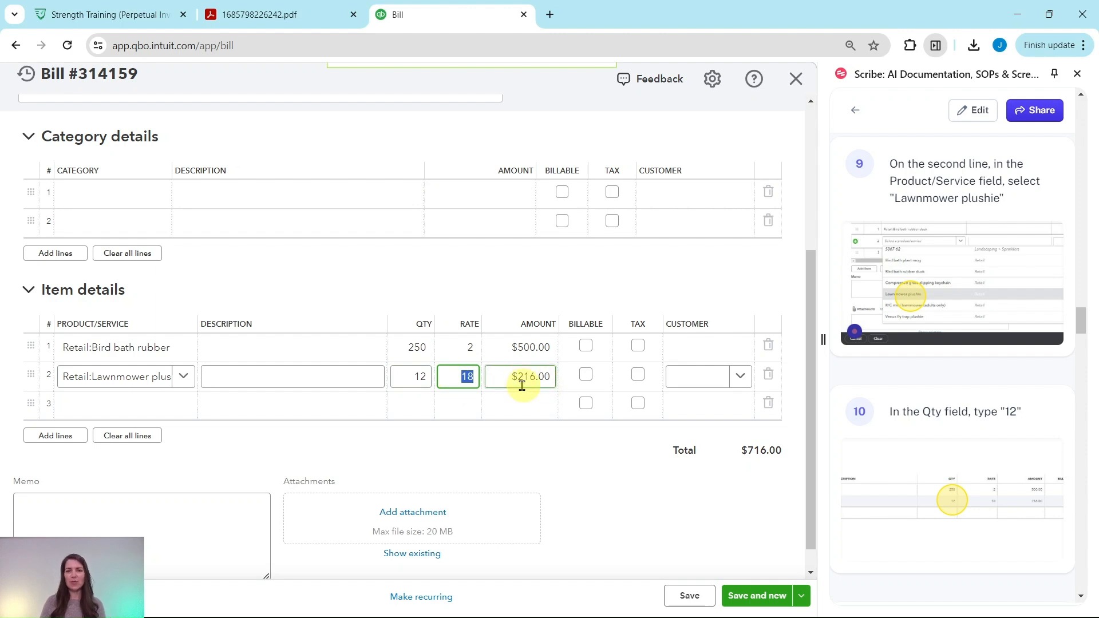
Compare the bill's total with the Mahoney Mugs invoice PDF, and save and close the bill.
scroll(881, 387, "down", 3)
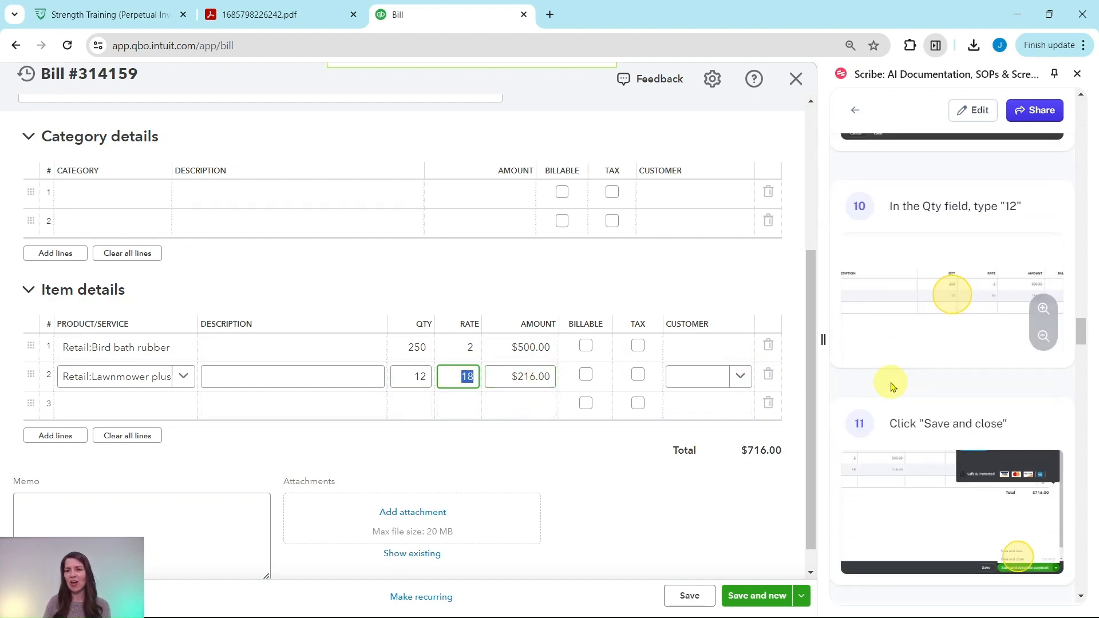
scroll(882, 387, "down", 4)
left_click(317, 14)
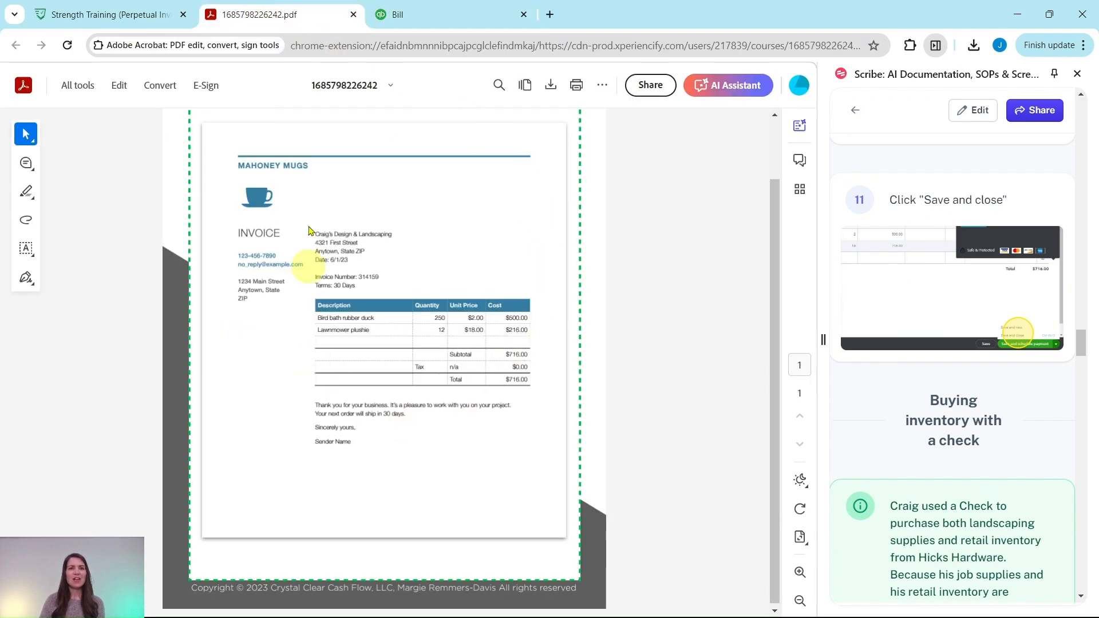
left_click(421, 16)
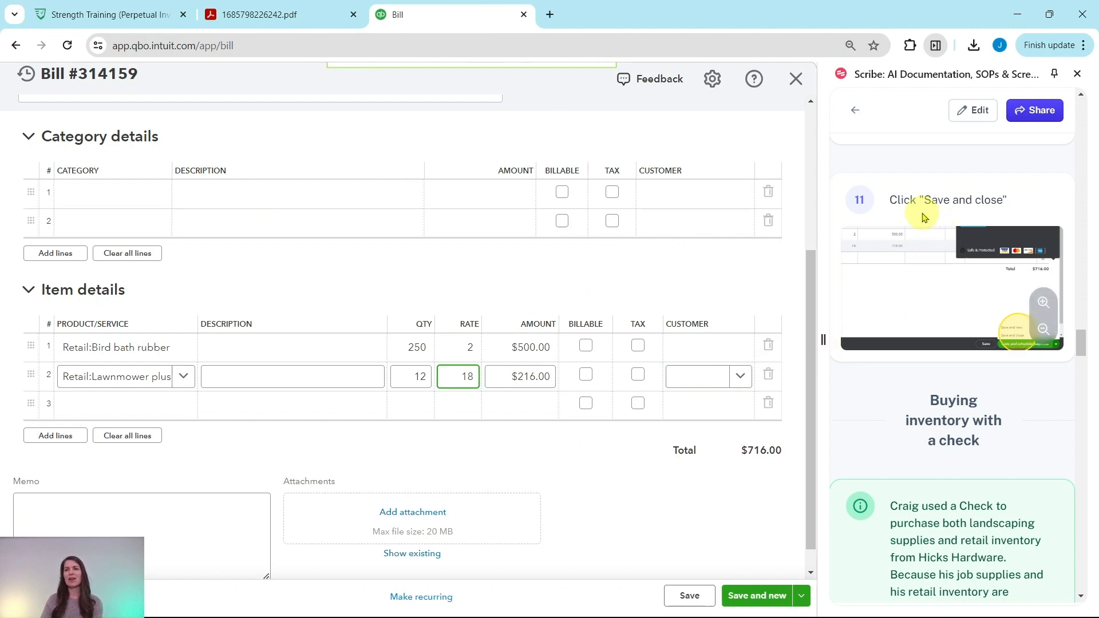
left_click(802, 599)
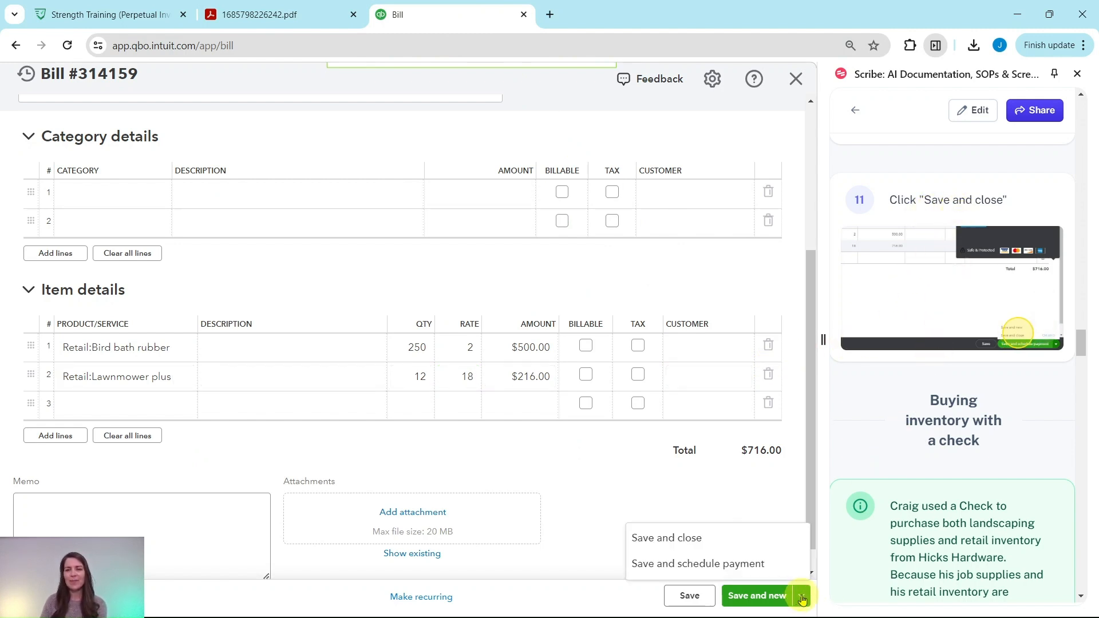
left_click(662, 541)
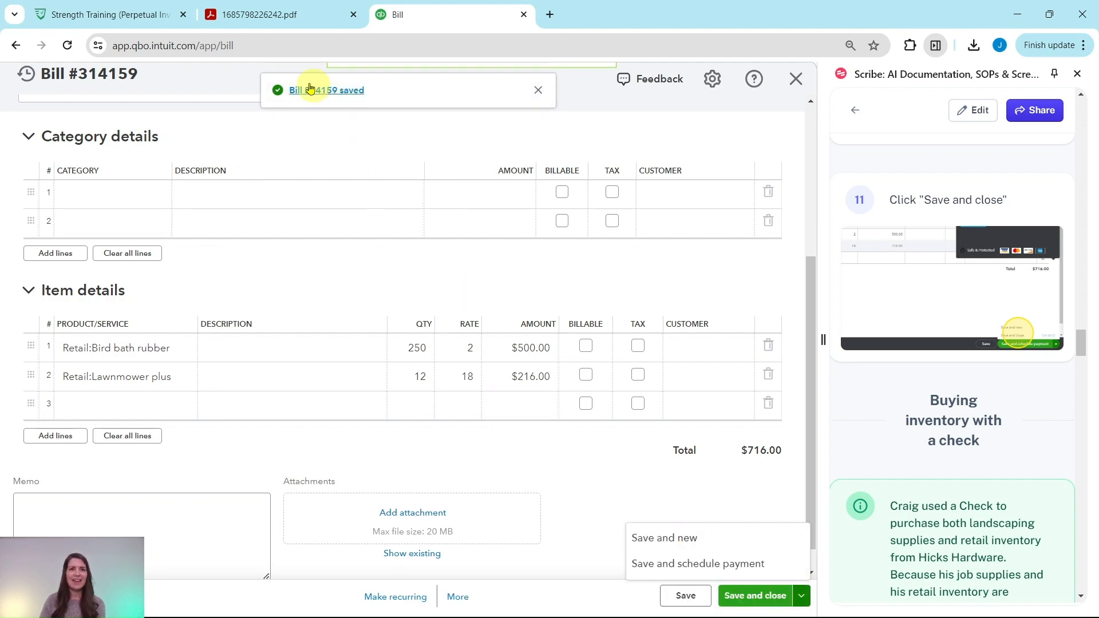
Read the guide's section on buying inventory with a check, including why job supplies and retail inventory are recorded differently.
scroll(910, 343, "down", 5)
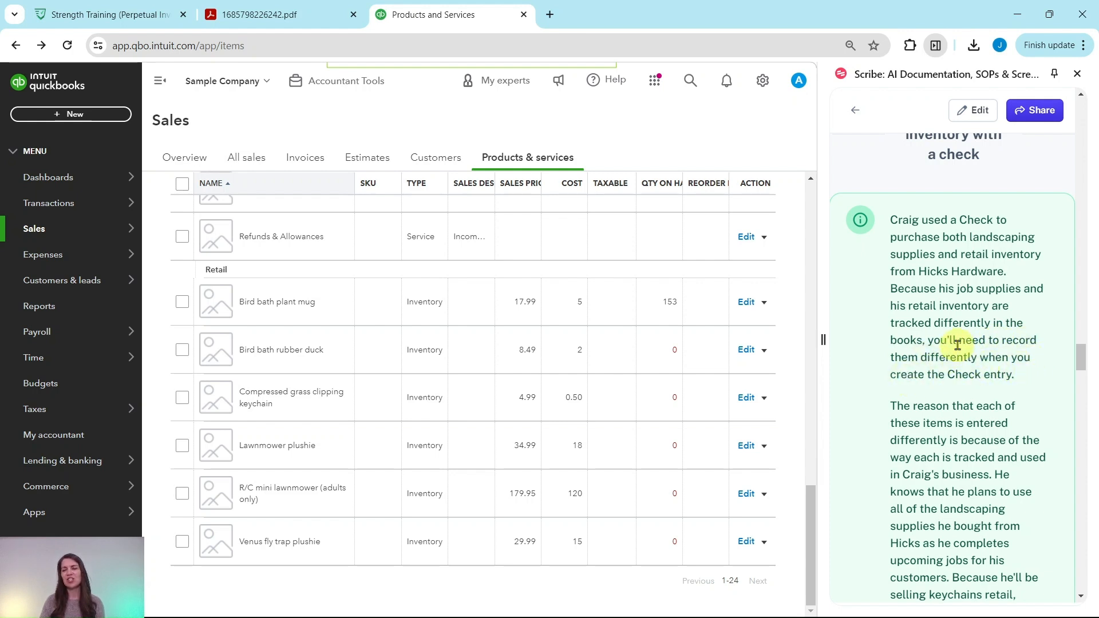
scroll(962, 344, "down", 3)
scroll(953, 229, "down", 1)
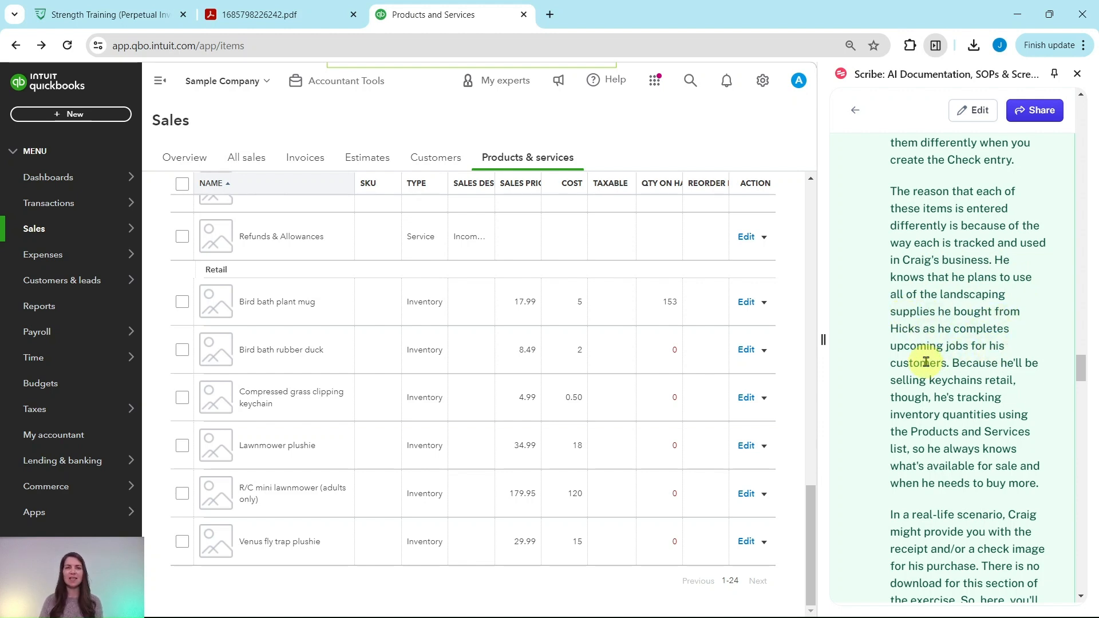
scroll(935, 362, "down", 2)
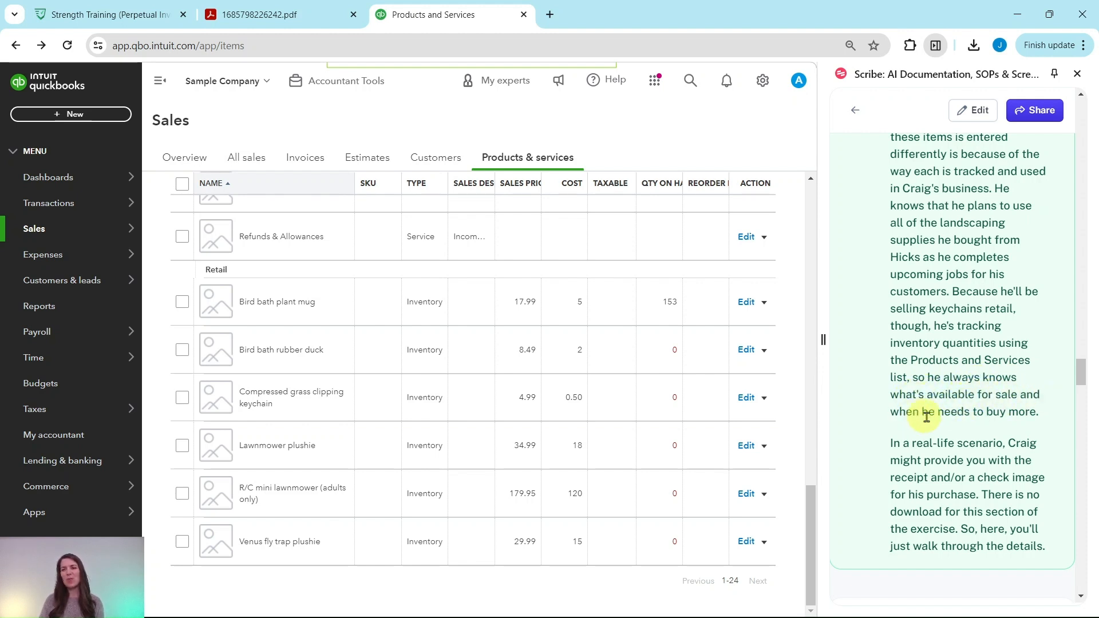
scroll(982, 408, "down", 4)
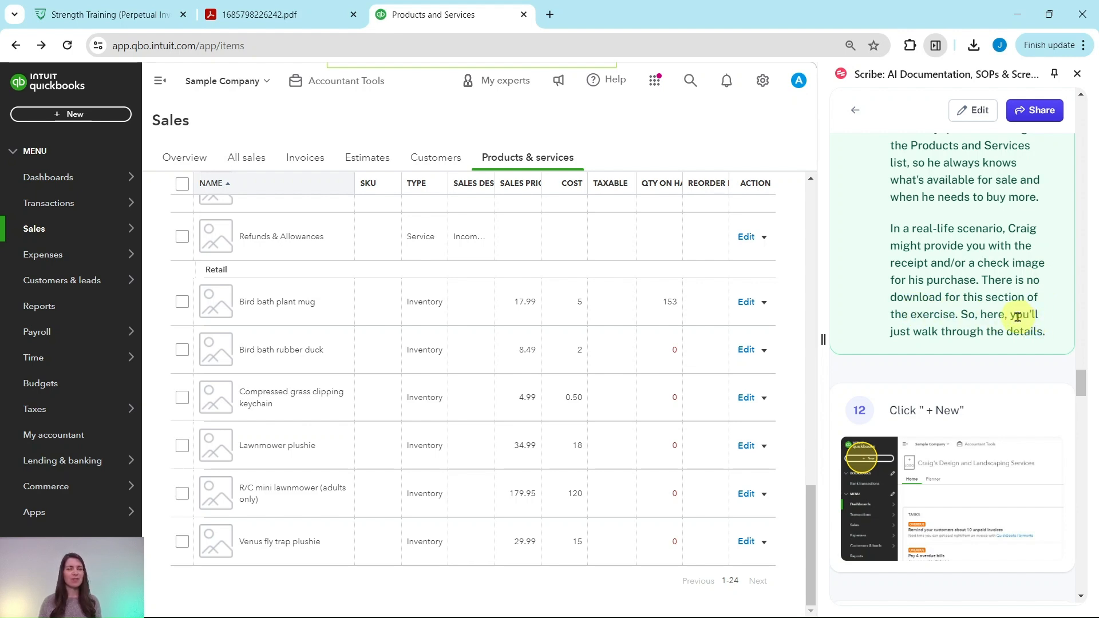
scroll(1018, 318, "down", 4)
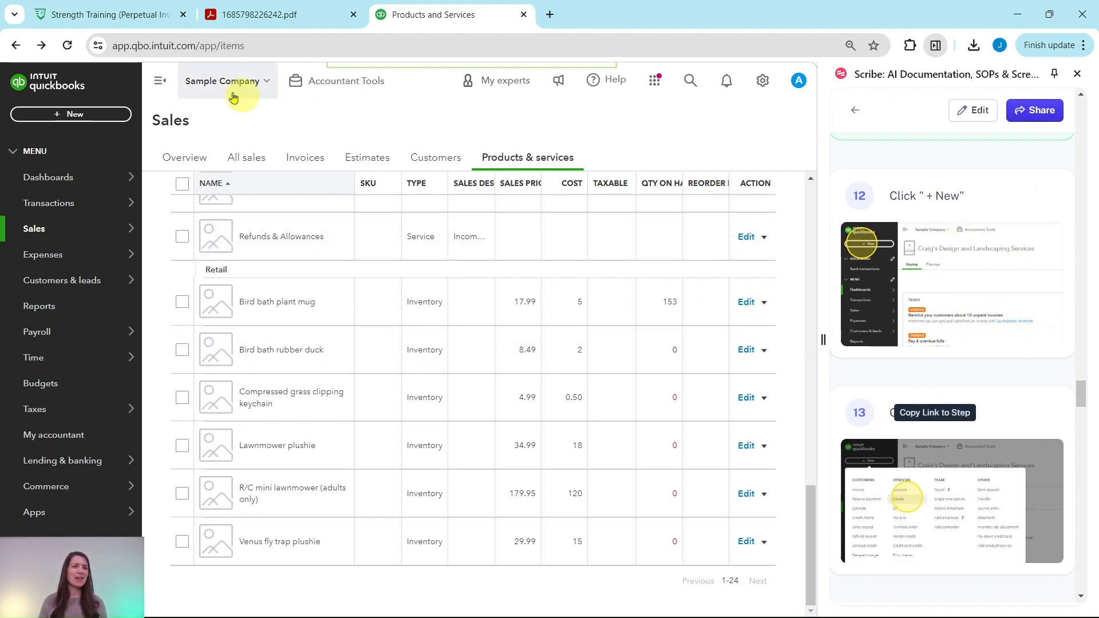
Create a new check and choose Hicks Hardware as the payee, as the guide instructs.
left_click(73, 117)
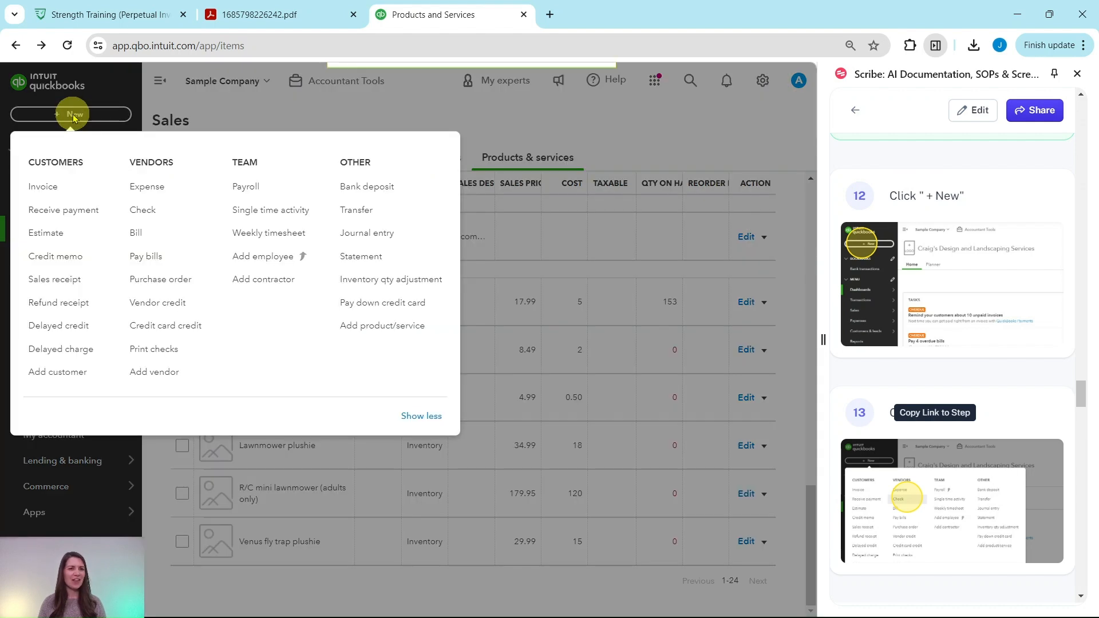
left_click(161, 214)
scroll(962, 263, "down", 6)
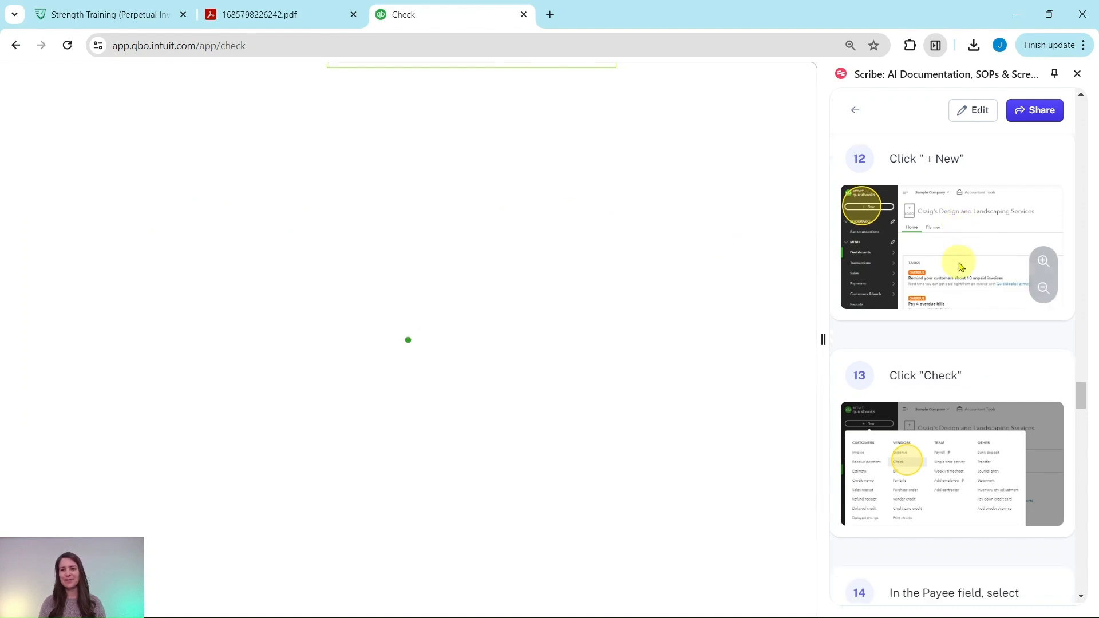
scroll(959, 264, "down", 1)
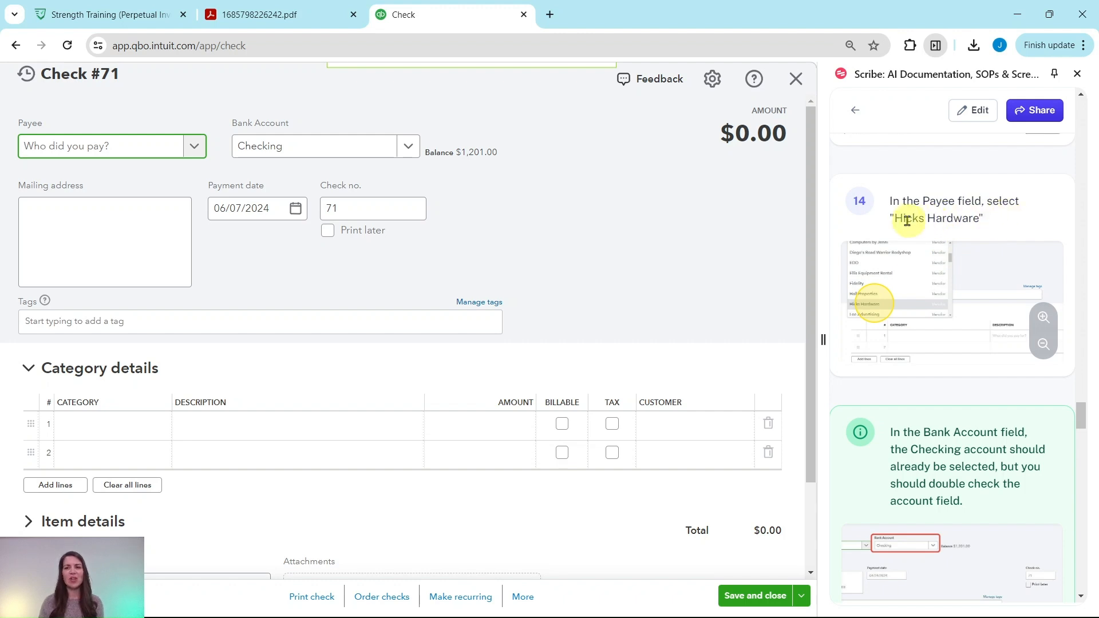
left_click(195, 150)
scroll(135, 207, "down", 3)
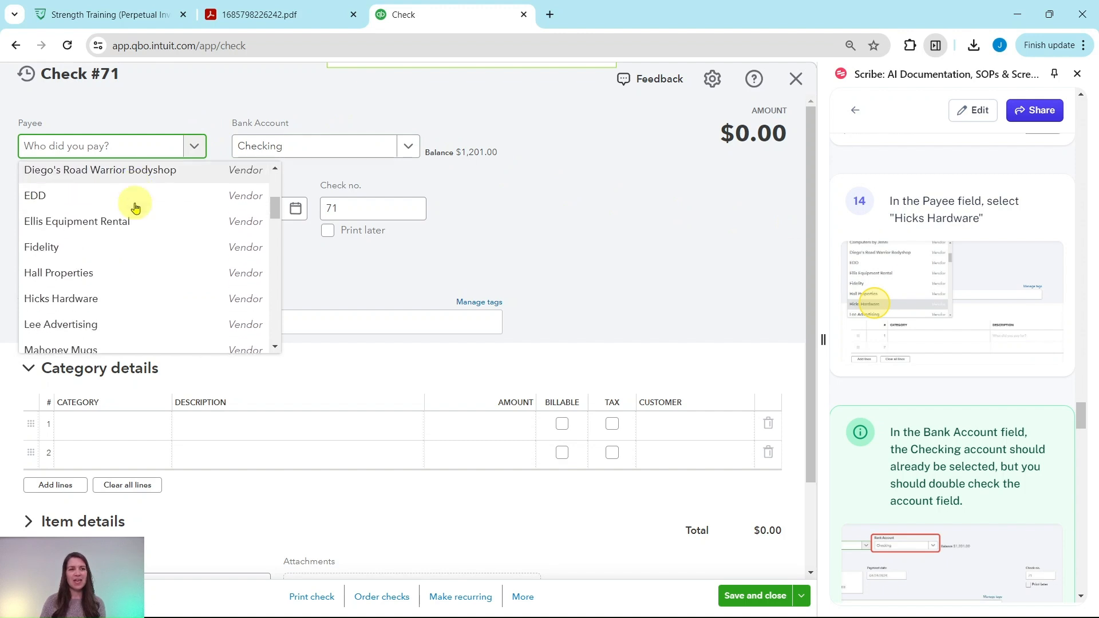
left_click(66, 305)
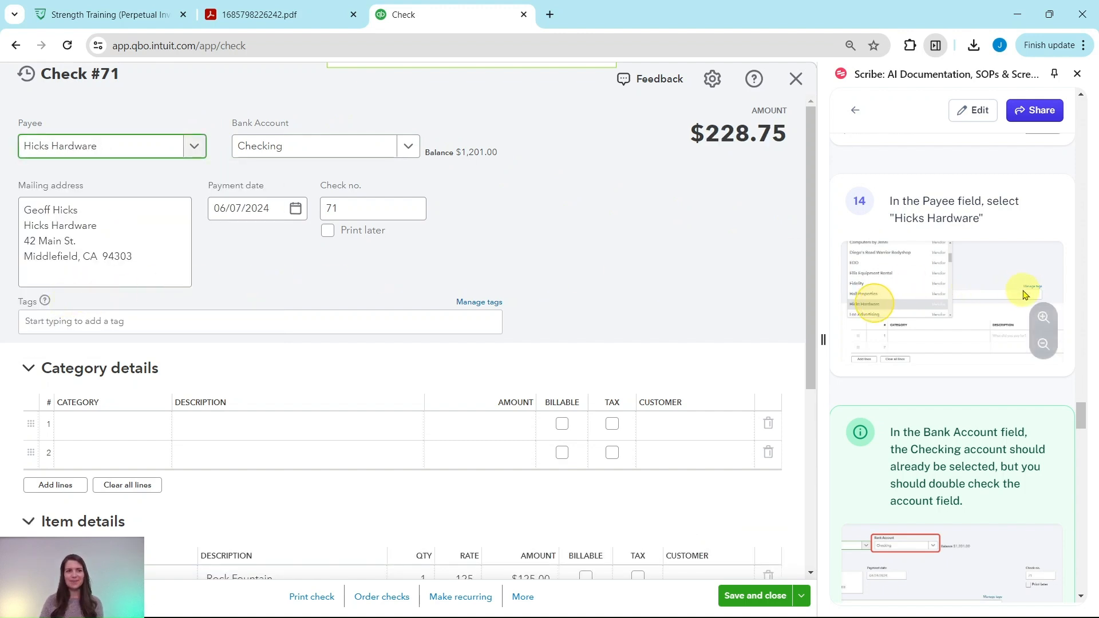
Compare the check's bank account, payment date and check number with the guide, and read its instructions for the landscaping purchases.
scroll(1025, 292, "down", 3)
scroll(1025, 293, "down", 1)
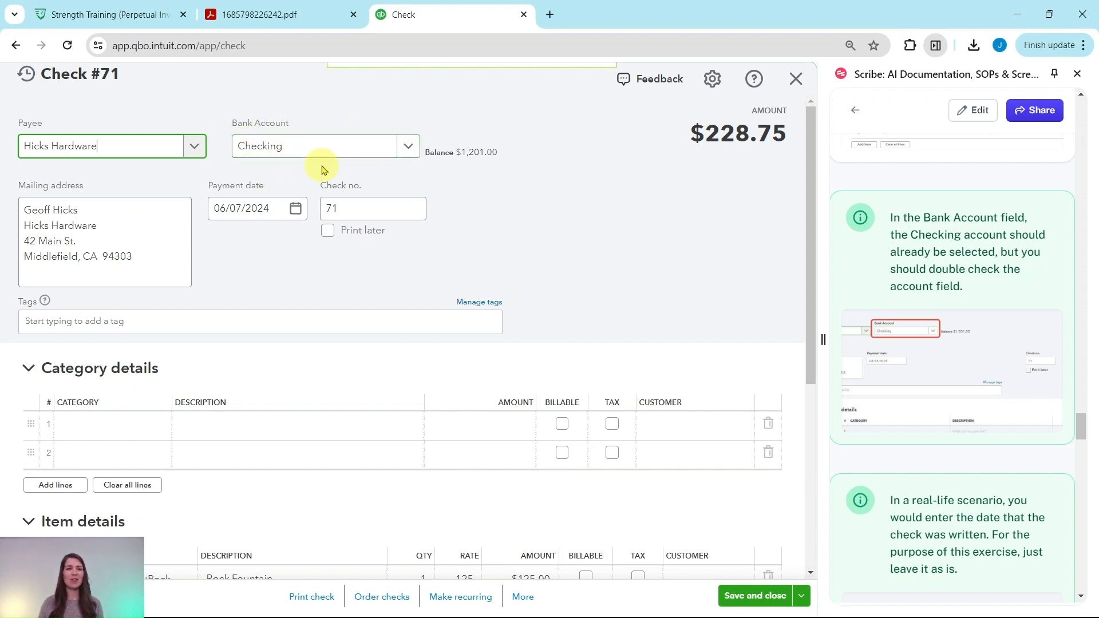
scroll(1010, 264, "down", 5)
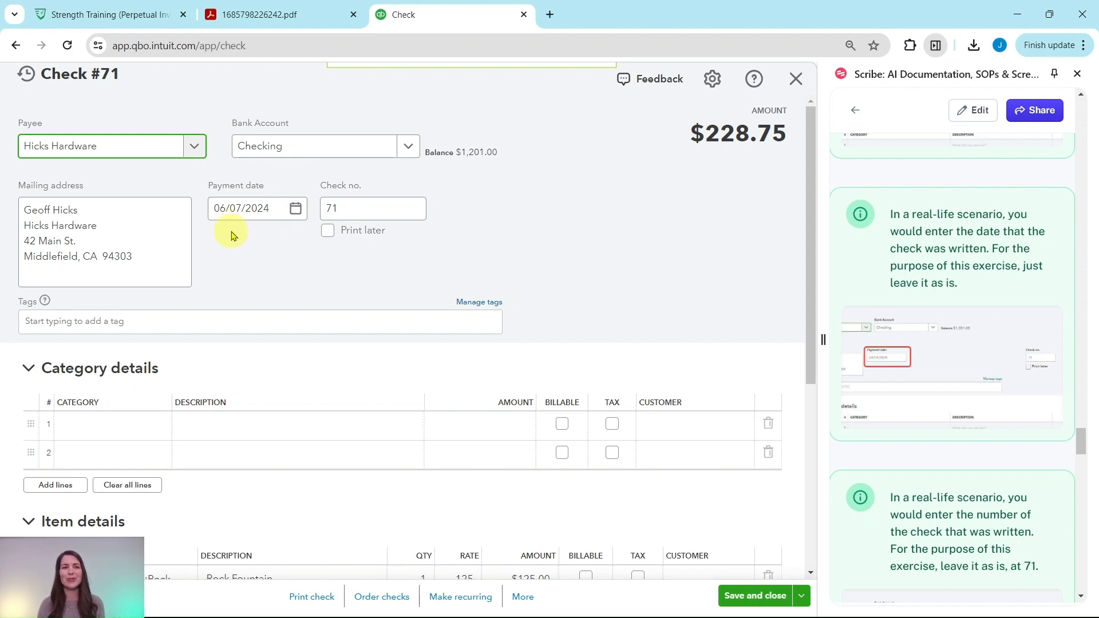
scroll(1013, 254, "down", 4)
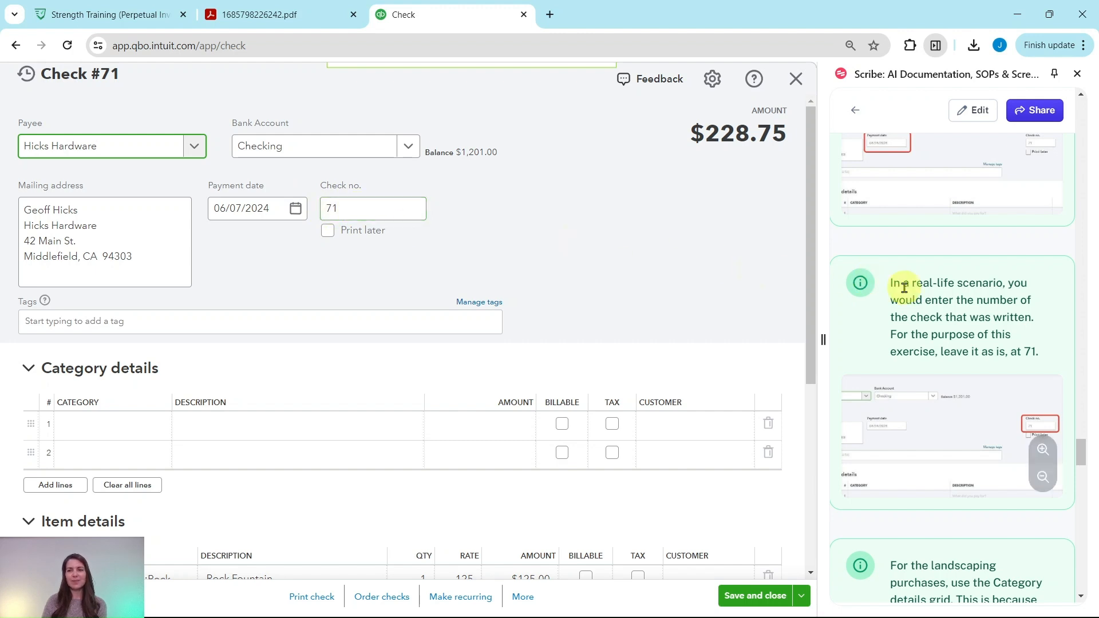
scroll(903, 286, "down", 6)
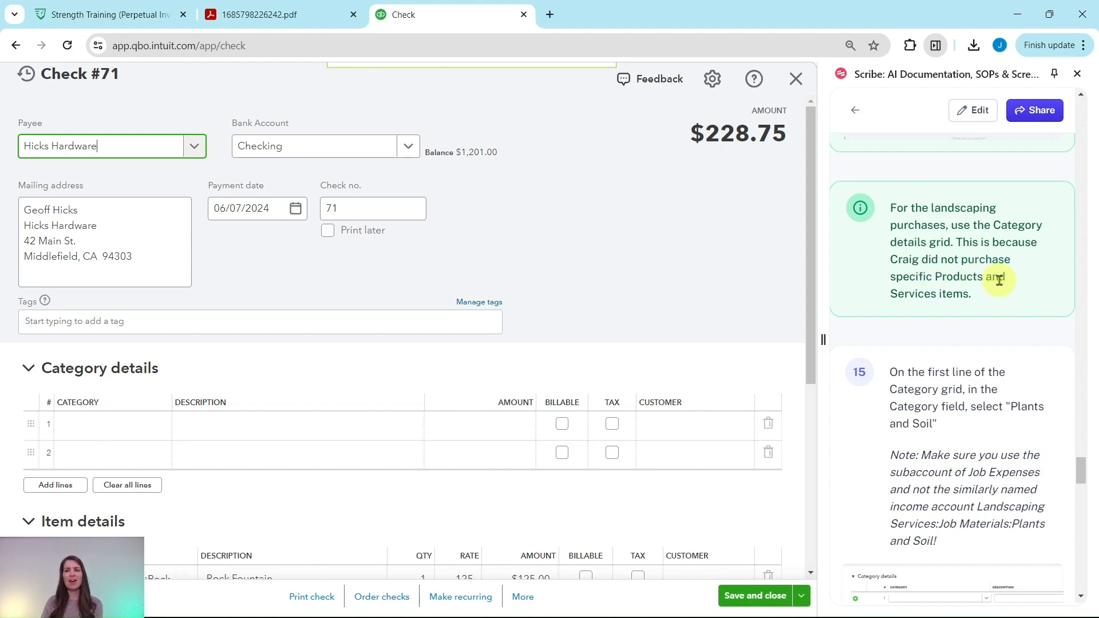
scroll(973, 290, "down", 1)
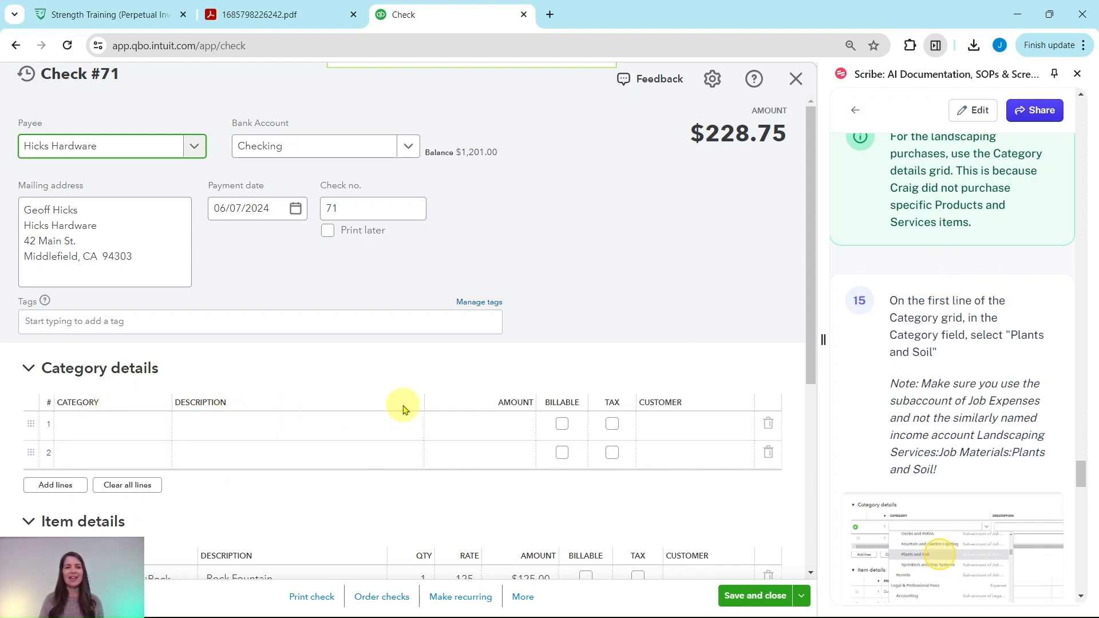
scroll(871, 349, "down", 1)
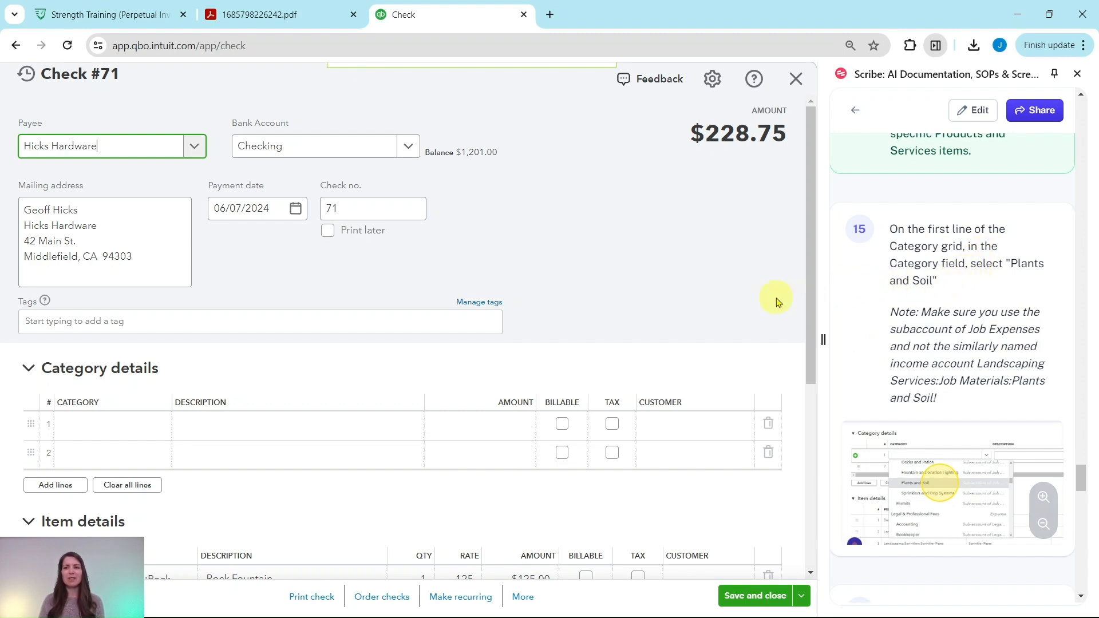
Set the first category line to Plants and Soil, the subaccount of Job Materials under Job Expenses.
scroll(218, 332, "down", 2)
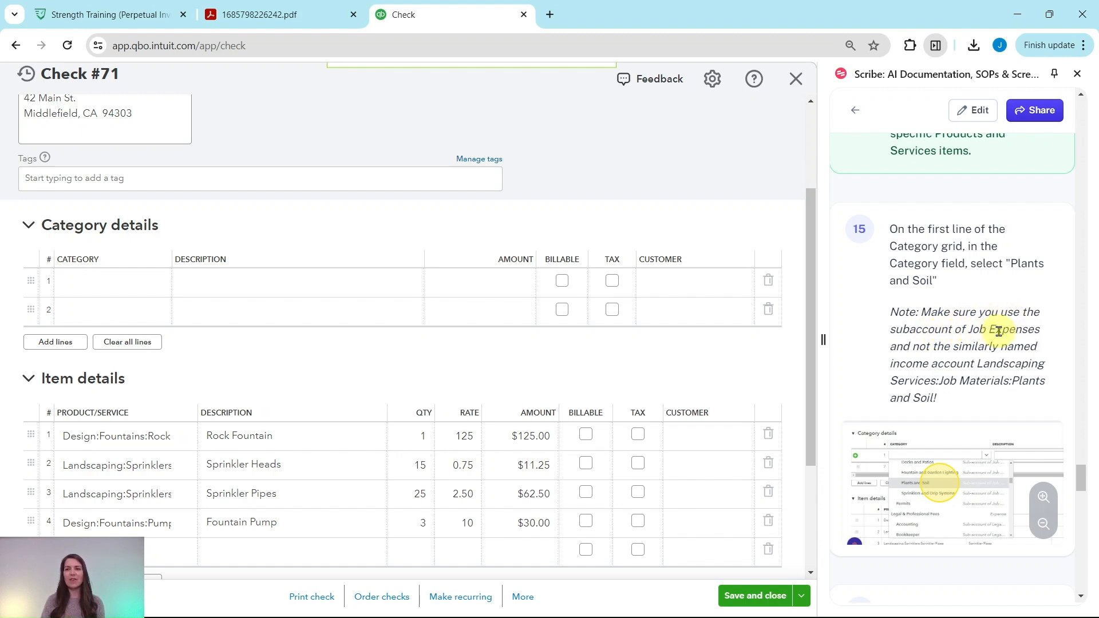
left_click(155, 289)
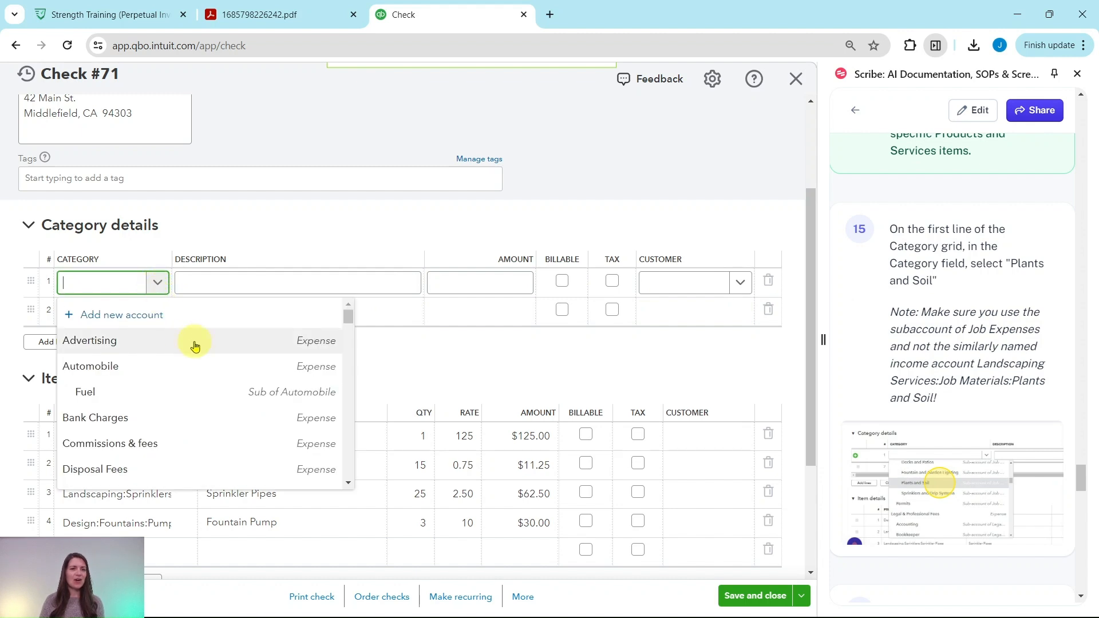
scroll(201, 346, "down", 4)
scroll(201, 348, "down", 1)
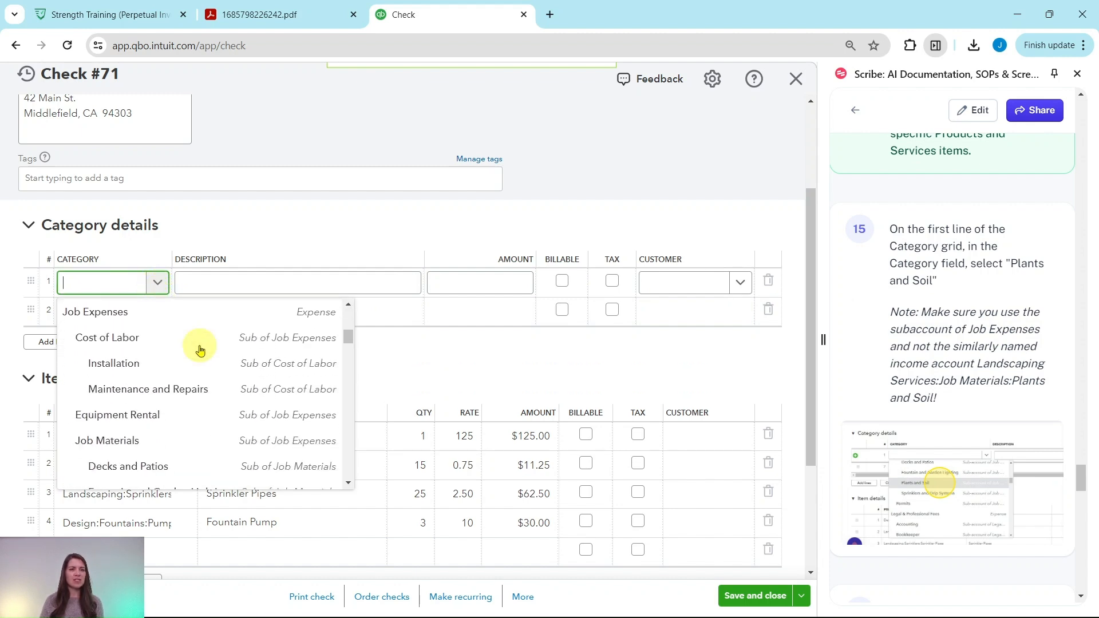
scroll(115, 417, "down", 5)
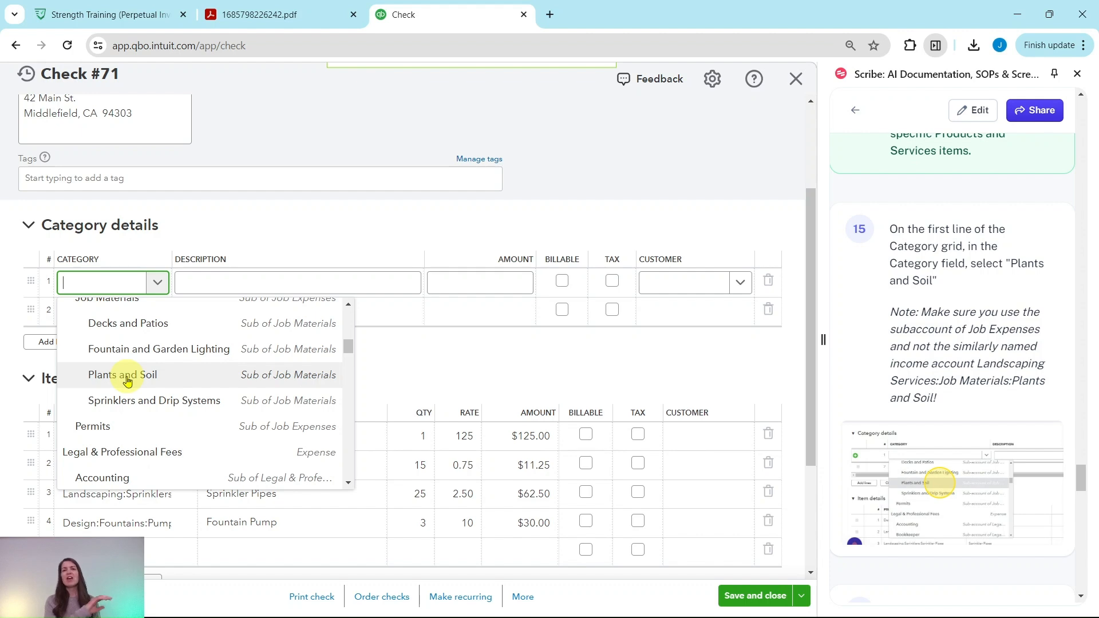
scroll(127, 381, "up", 4)
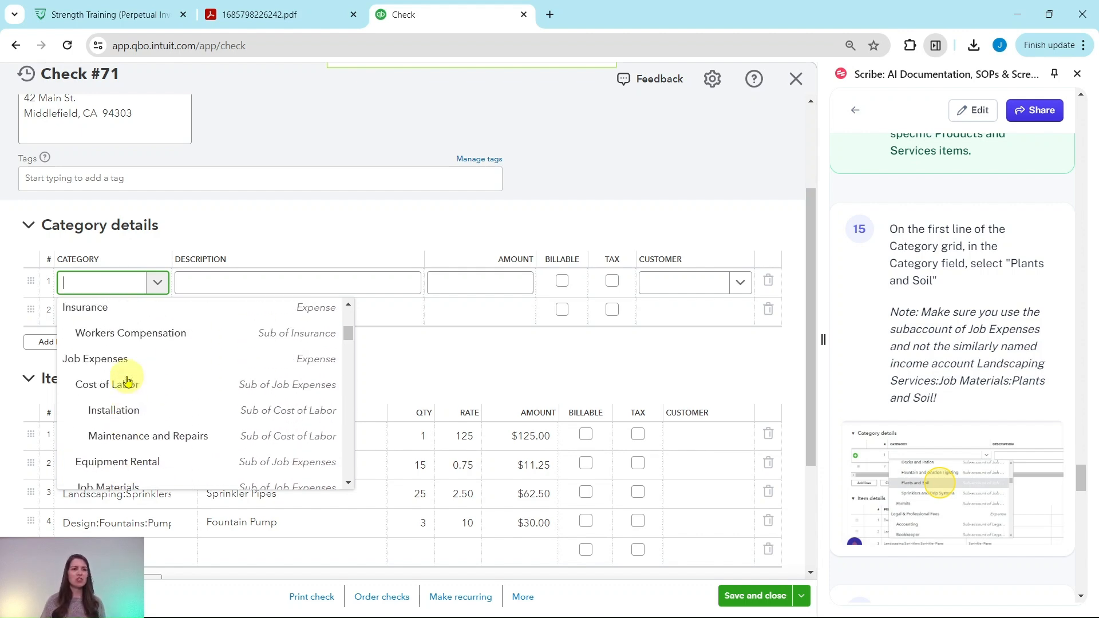
scroll(85, 389, "down", 4)
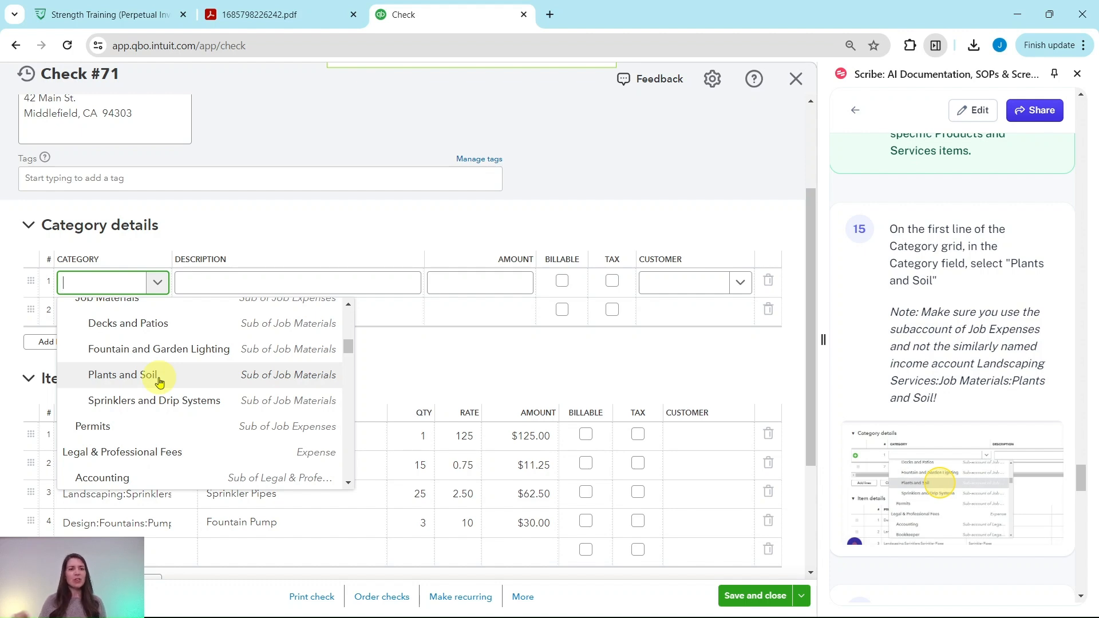
scroll(123, 369, "up", 1)
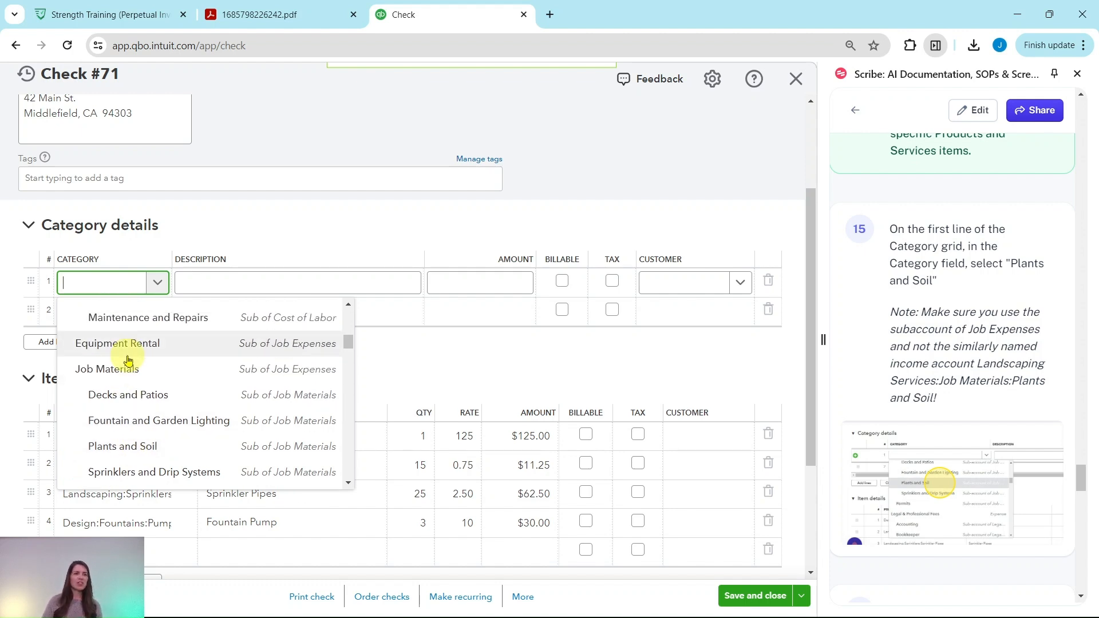
scroll(118, 380, "up", 2)
scroll(123, 389, "down", 3)
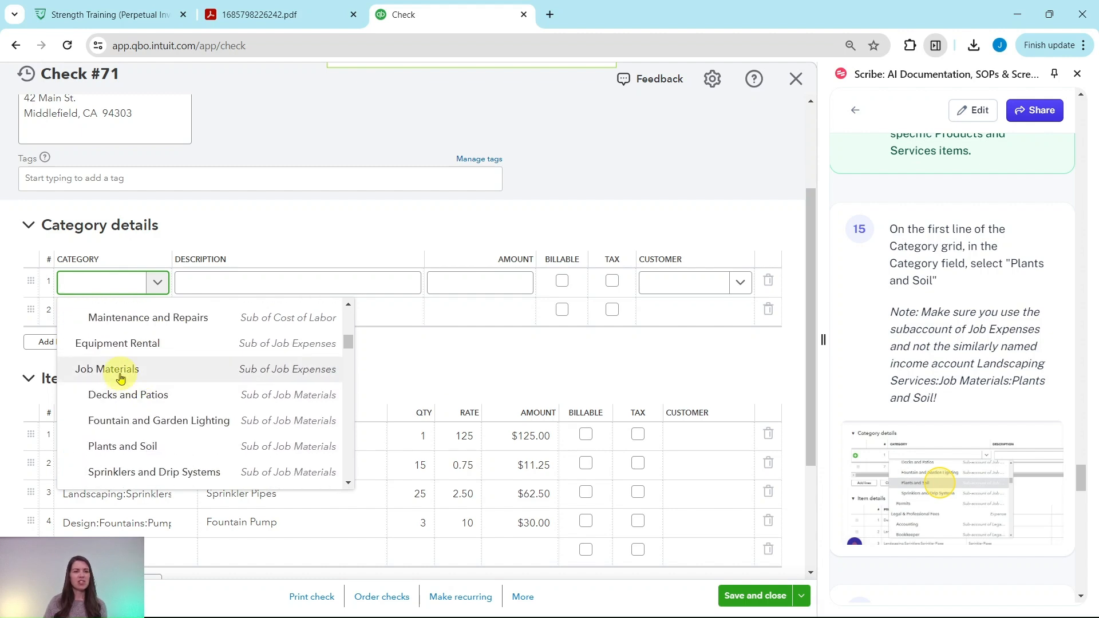
scroll(129, 372, "down", 1)
scroll(127, 352, "up", 2)
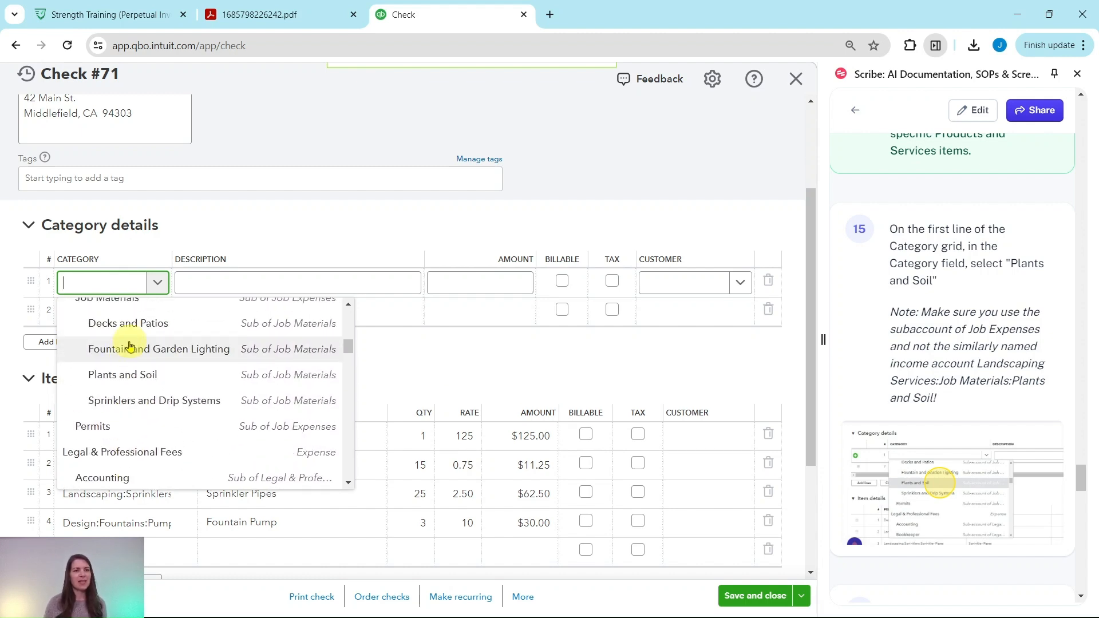
left_click(121, 375)
Look up the landscaping amount in the guide and set the Plants and Soil line's amount to 457.
scroll(1003, 338, "down", 5)
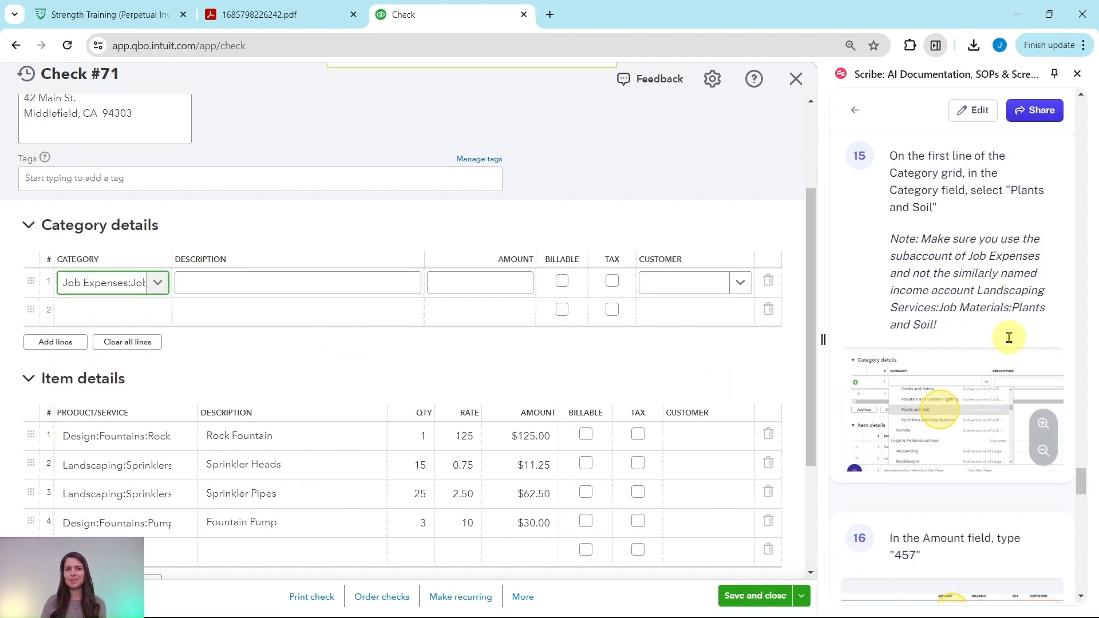
scroll(1023, 340, "down", 2)
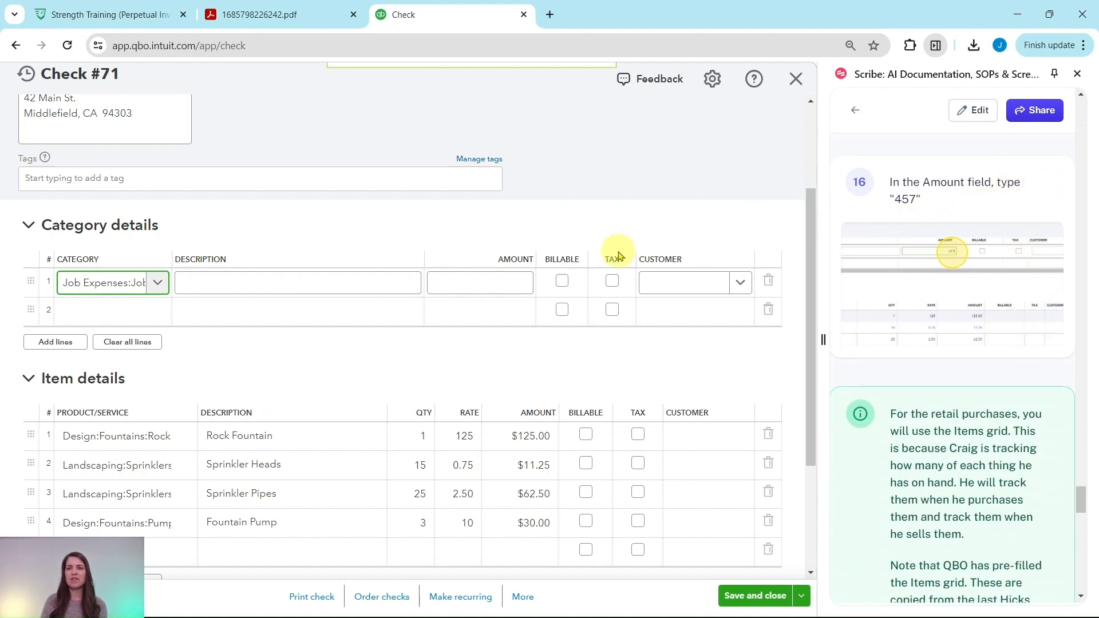
left_click(497, 283)
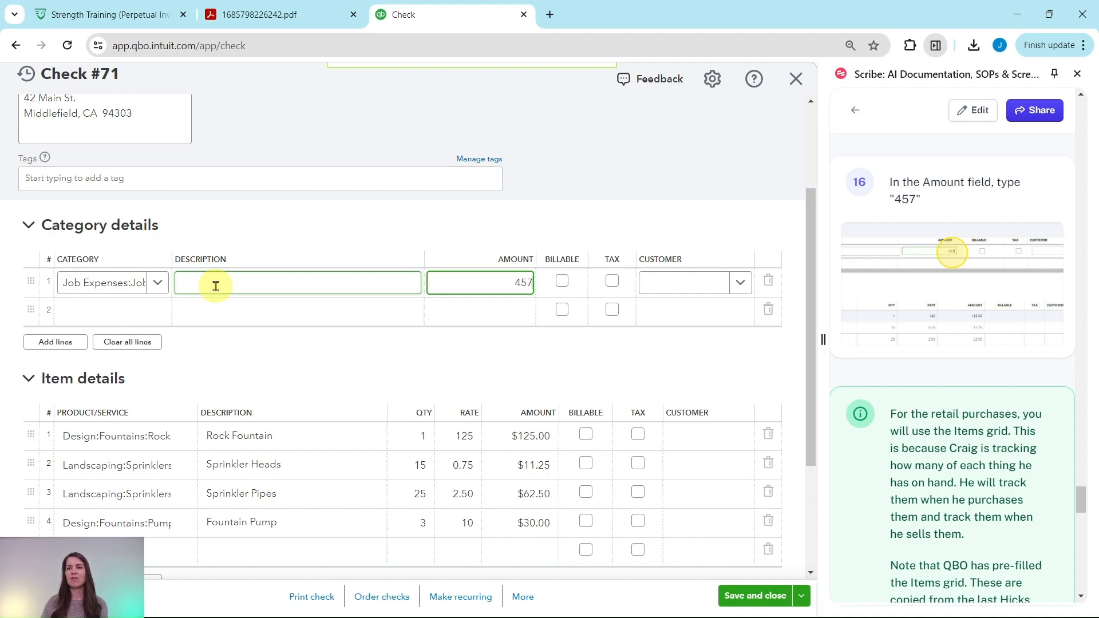
Read the guide's note on pre-filled items and delete the Rock Fountain, Sprinkler Heads, Sprinkler Pipes and Fountain Pump lines from the check's item details.
scroll(921, 258, "down", 5)
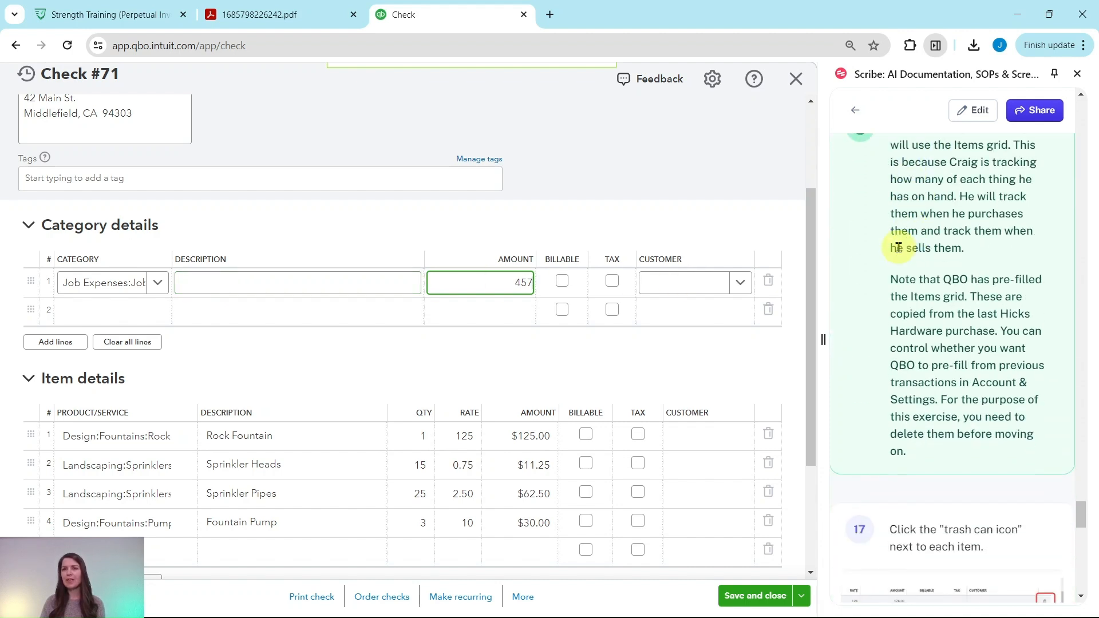
scroll(898, 246, "up", 1)
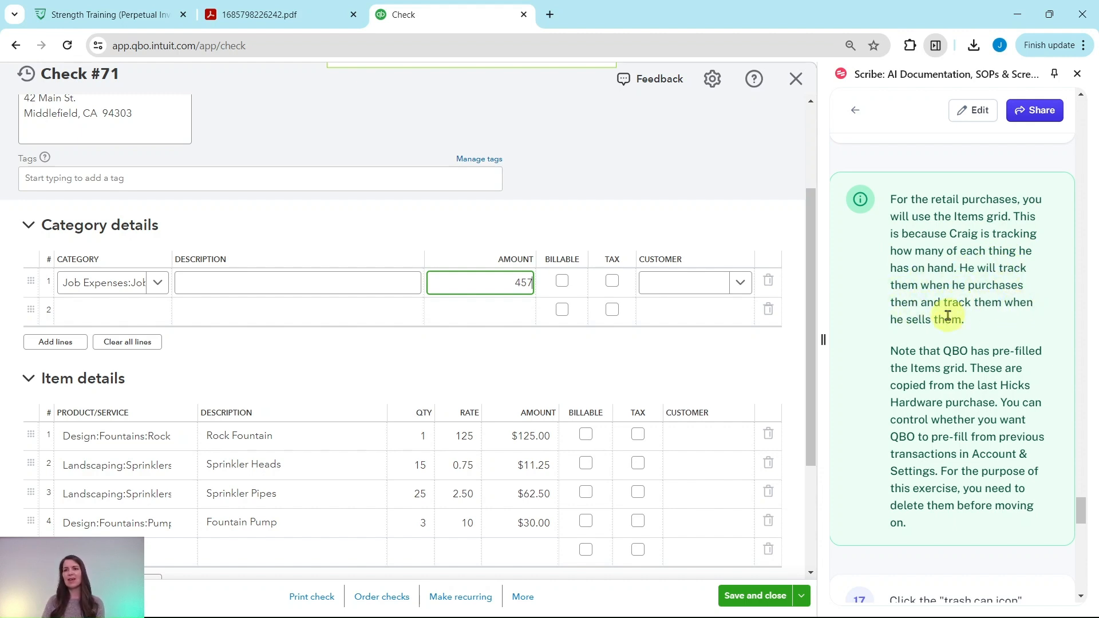
scroll(955, 314, "down", 2)
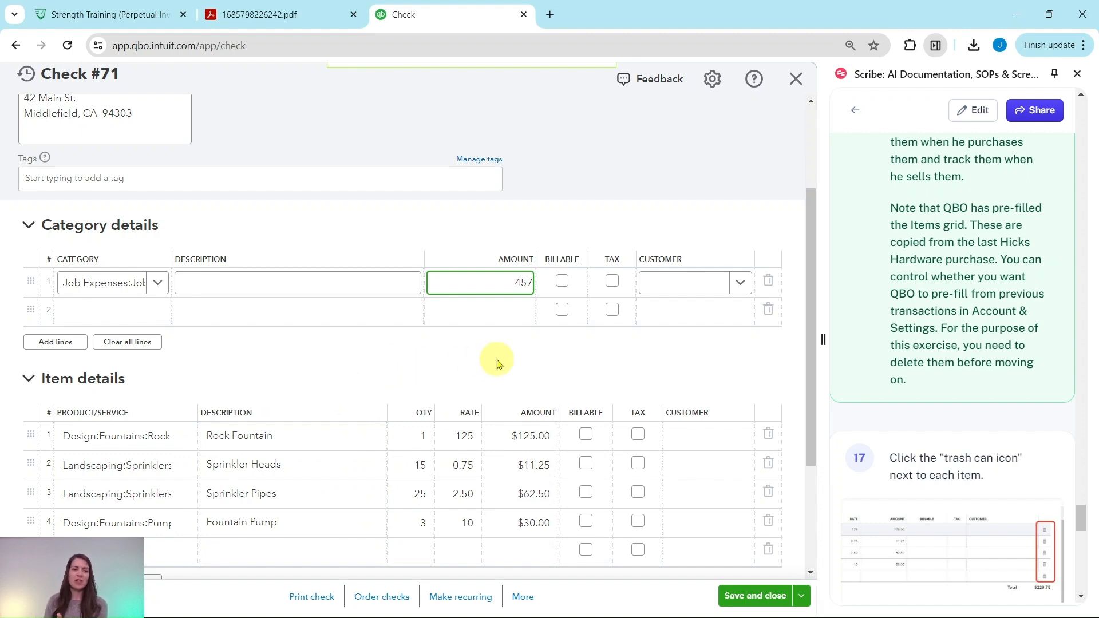
scroll(975, 355, "down", 4)
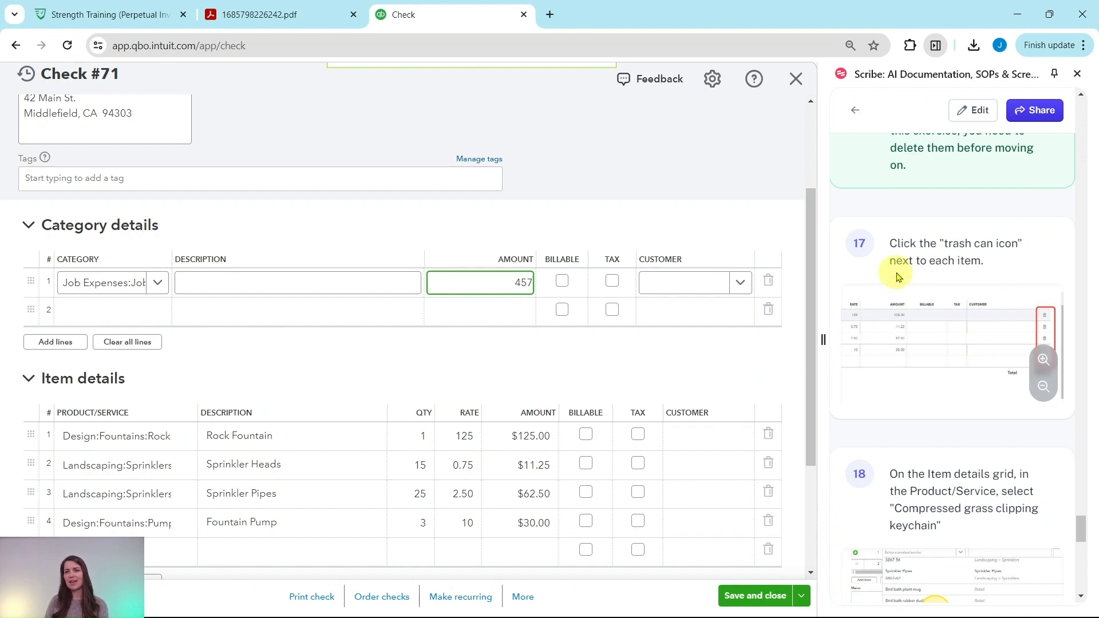
left_click(433, 436)
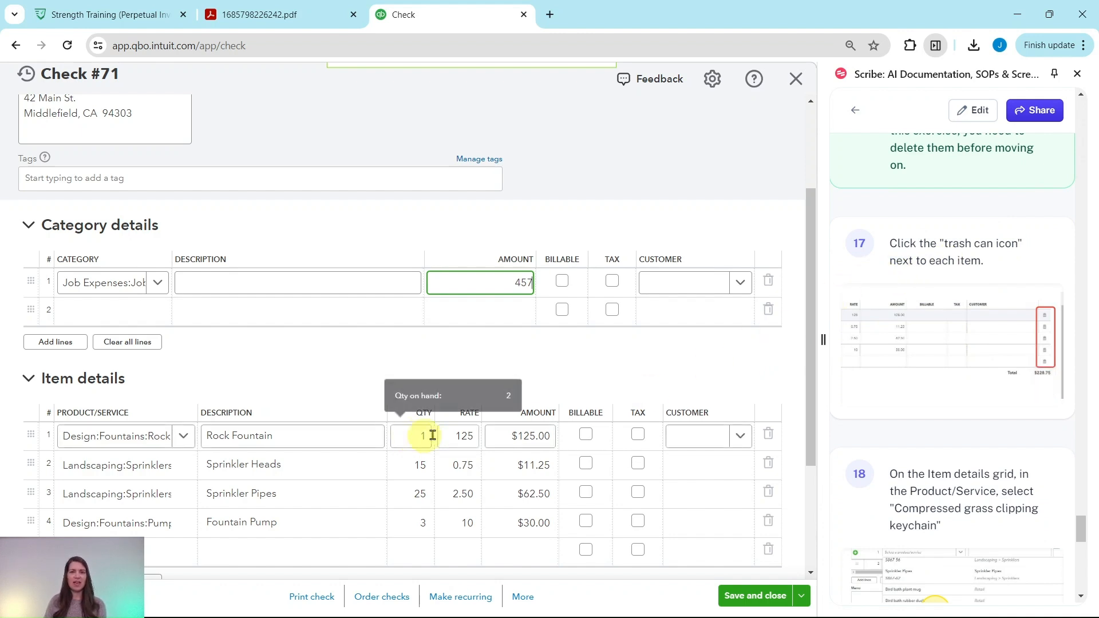
left_click(769, 436)
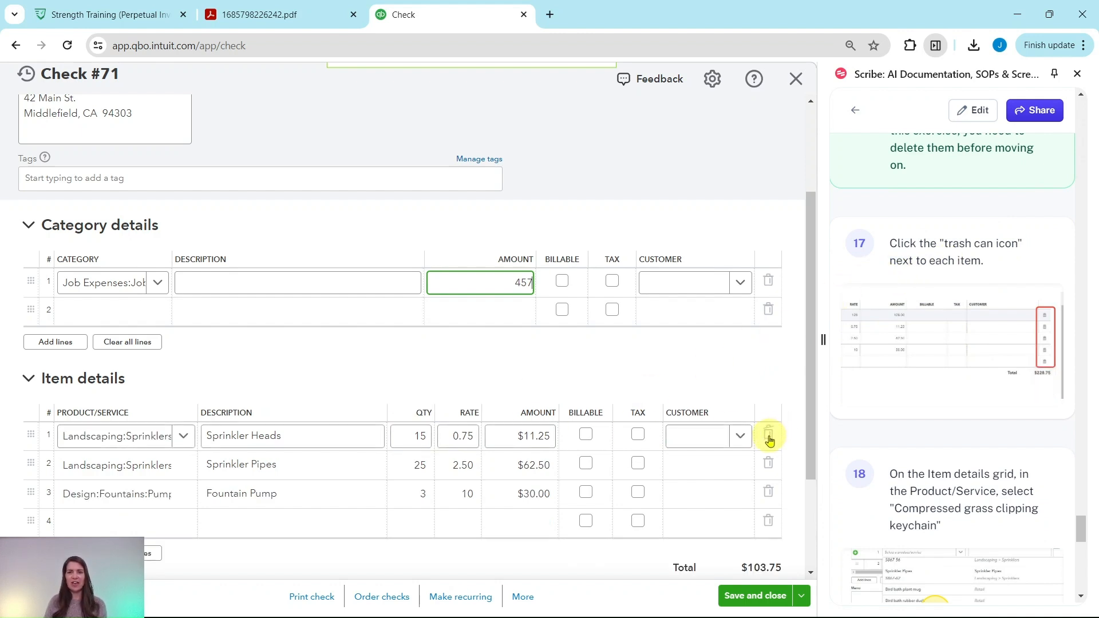
left_click(768, 436)
left_click(769, 437)
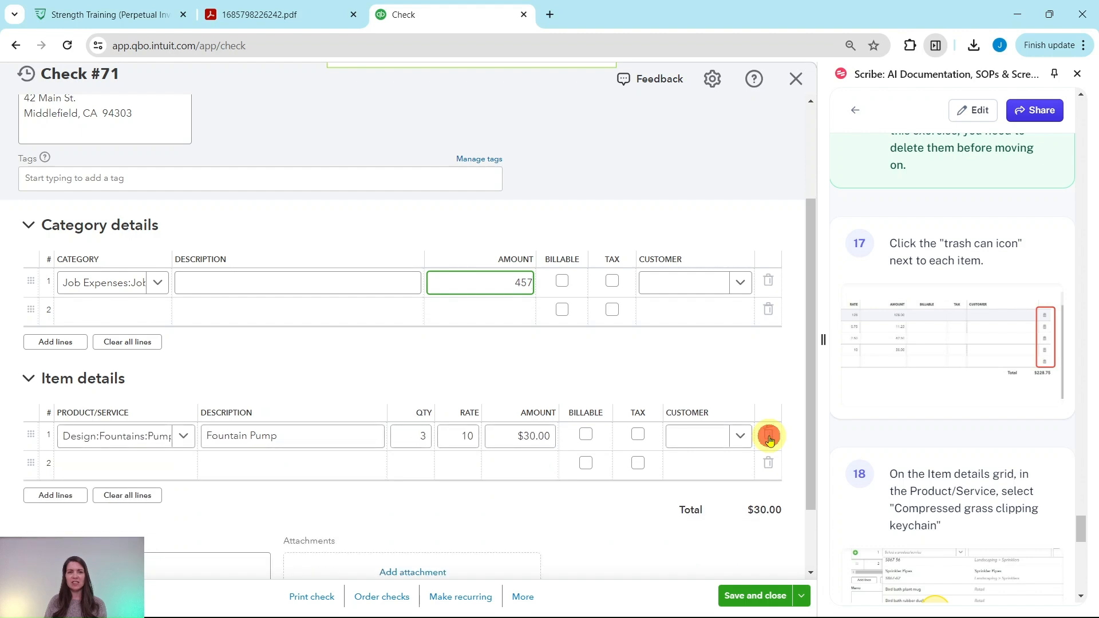
left_click(769, 436)
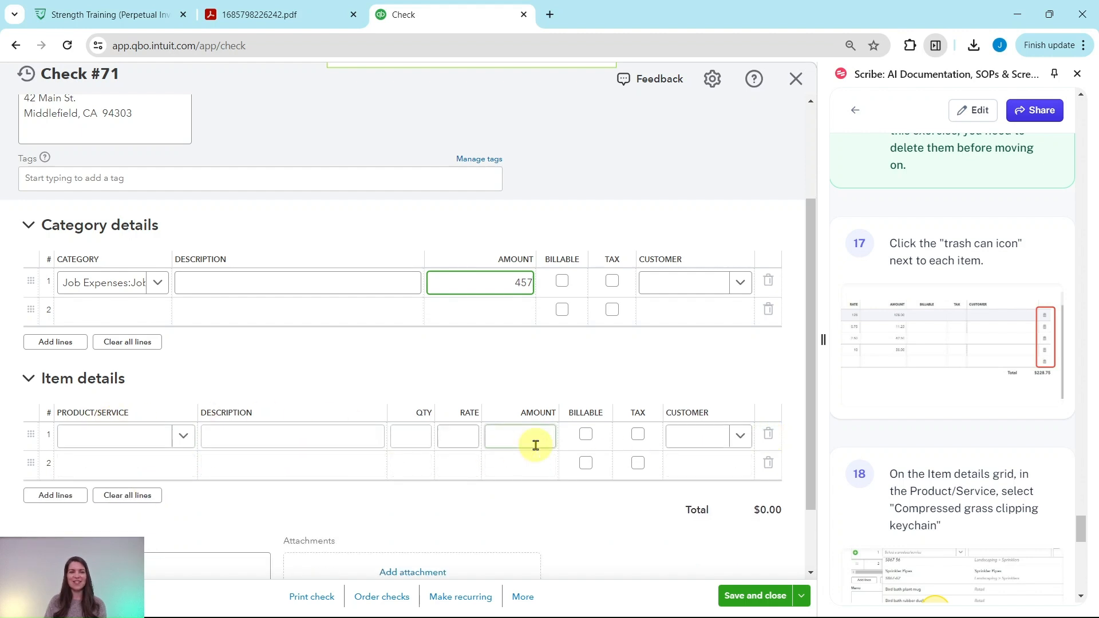
Set the first item line's product to Compressed grass clipping keychain, as the guide instructs.
scroll(905, 395, "down", 5)
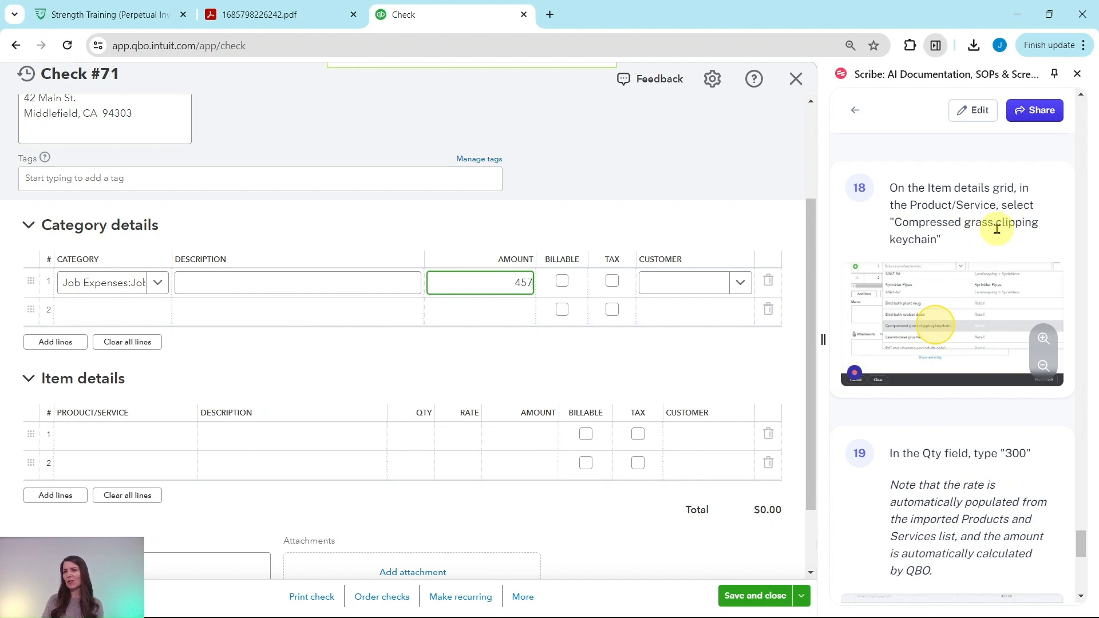
left_click(142, 439)
left_click(143, 440)
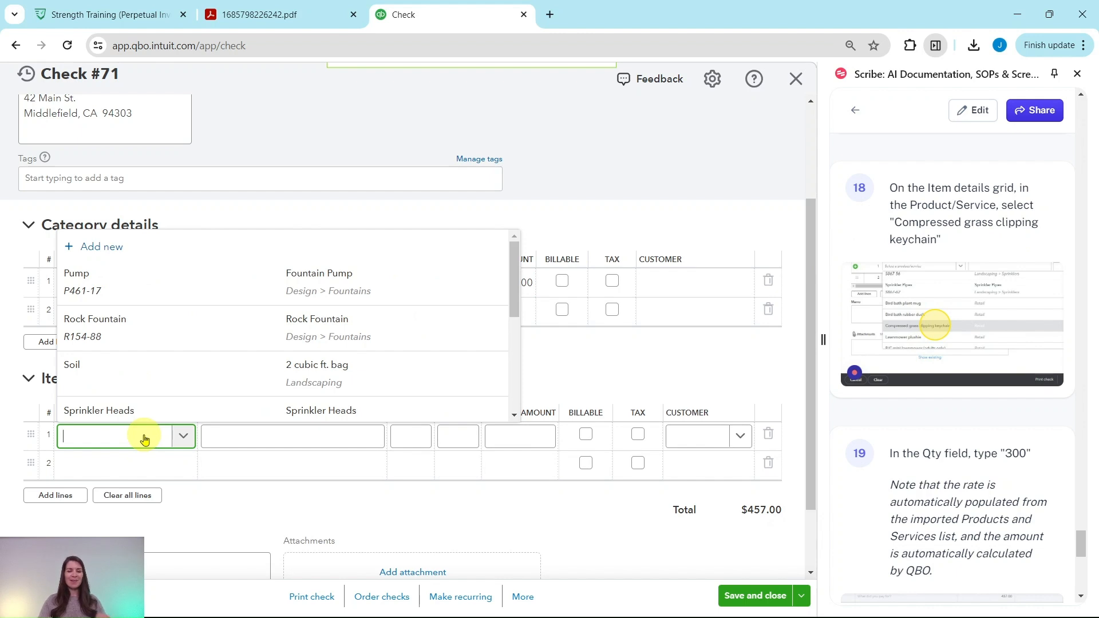
type("compressed")
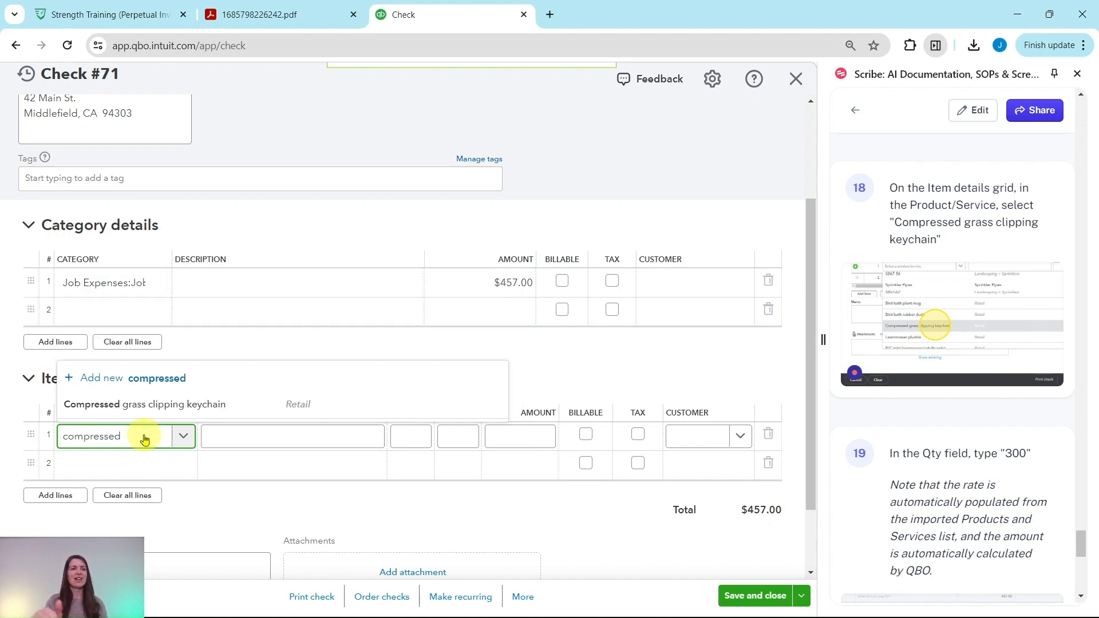
left_click(158, 406)
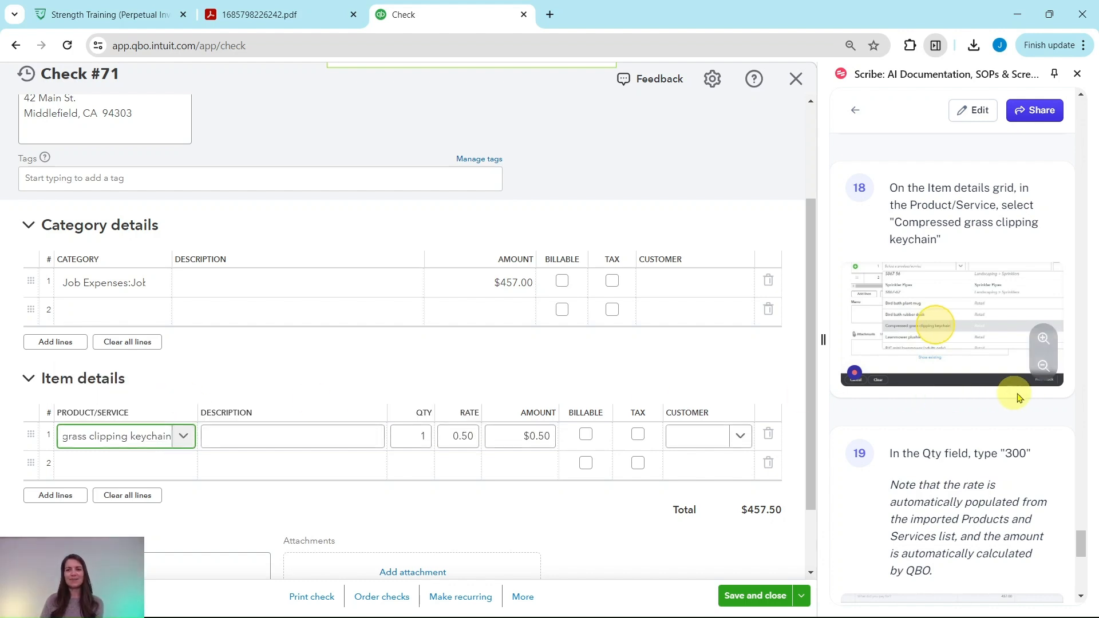
Set the keychain line's quantity to 300 as the guide instructs, and save and close the check.
scroll(973, 395, "down", 4)
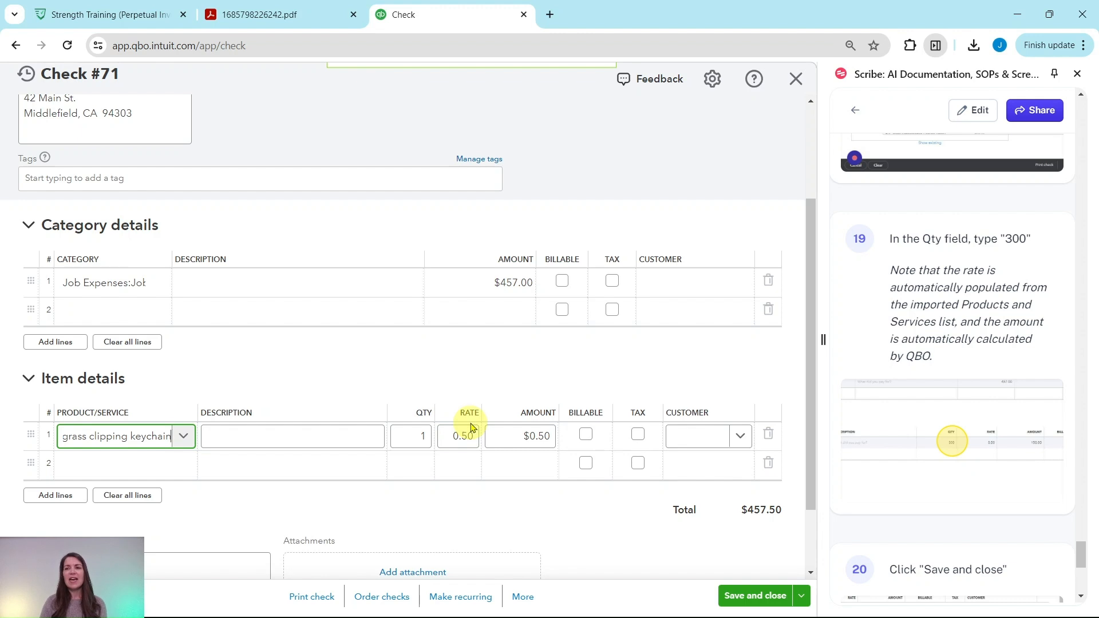
left_click(425, 436)
left_click(426, 436)
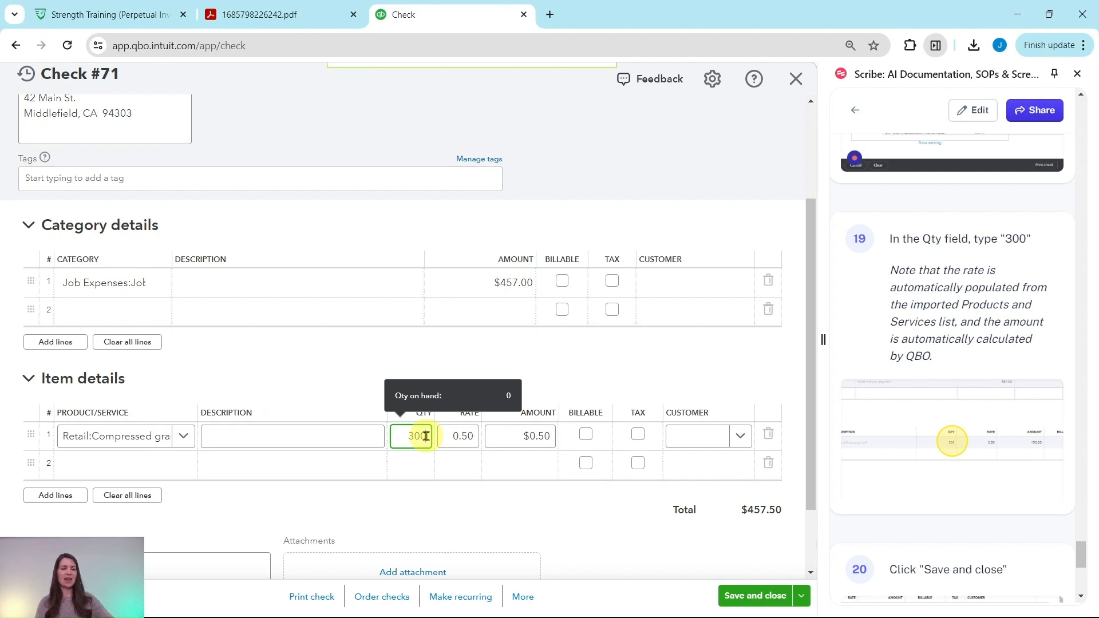
key("Tab")
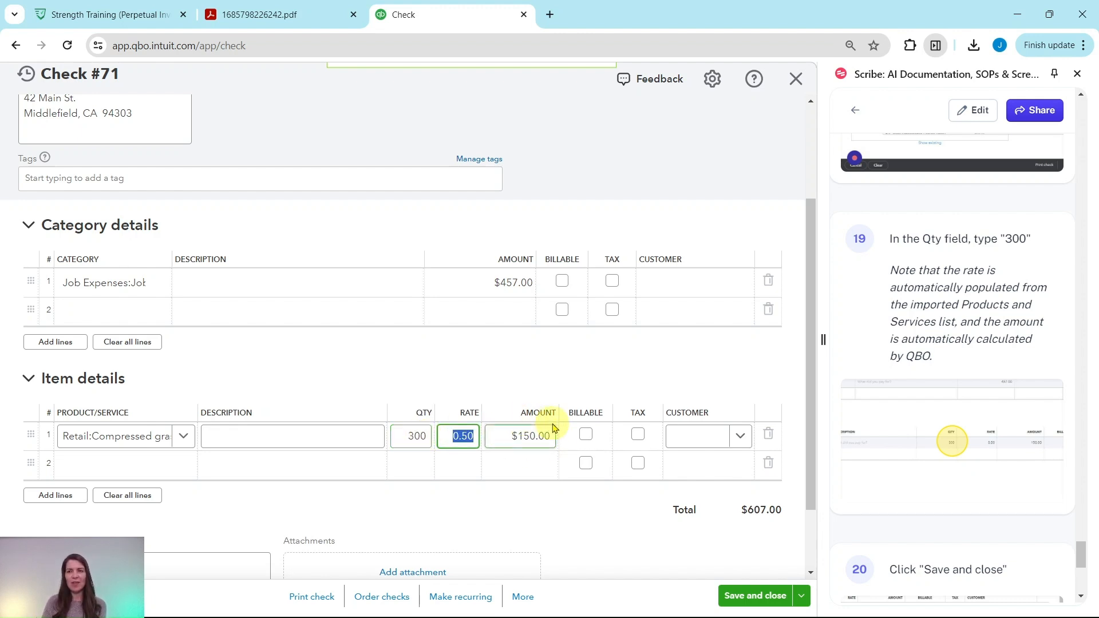
scroll(935, 396, "down", 5)
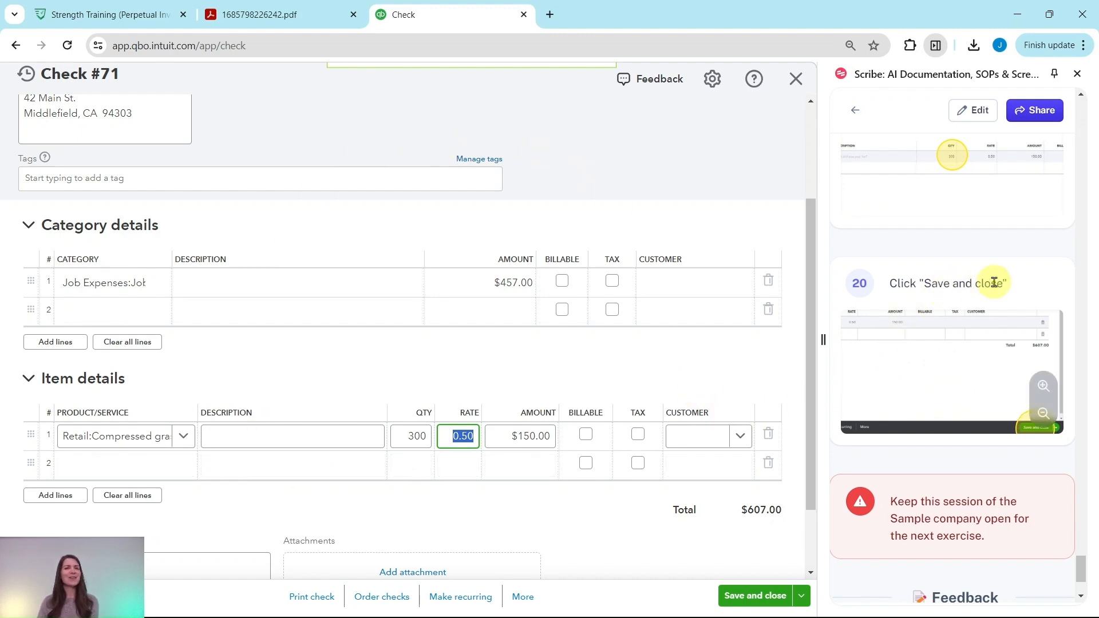
left_click(755, 597)
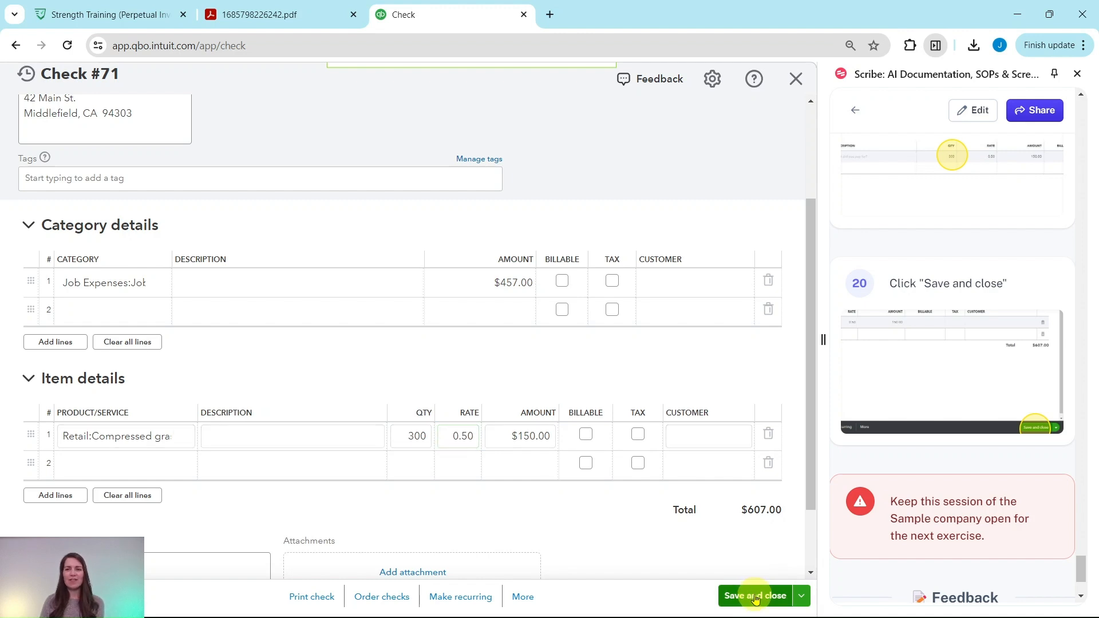